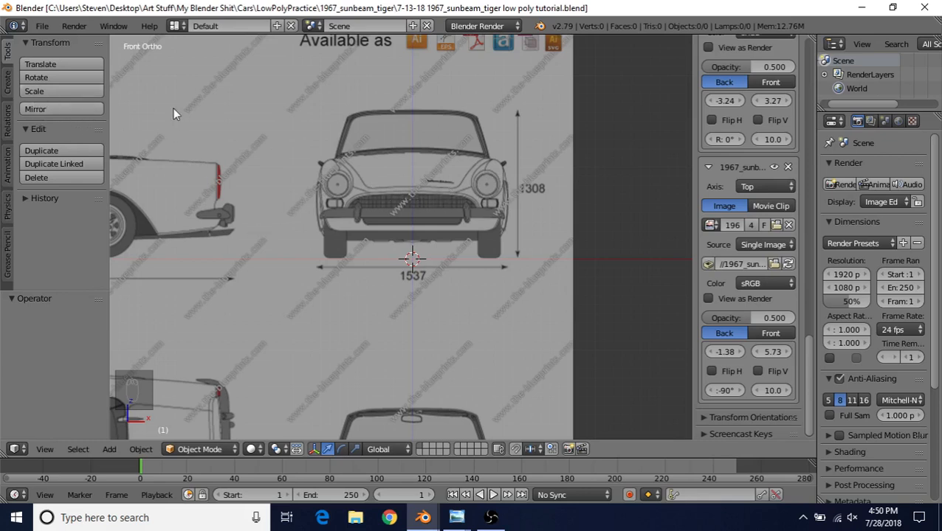
Step: Add a mesh circle with 8 vertices at the 3D cursor
click(8, 83)
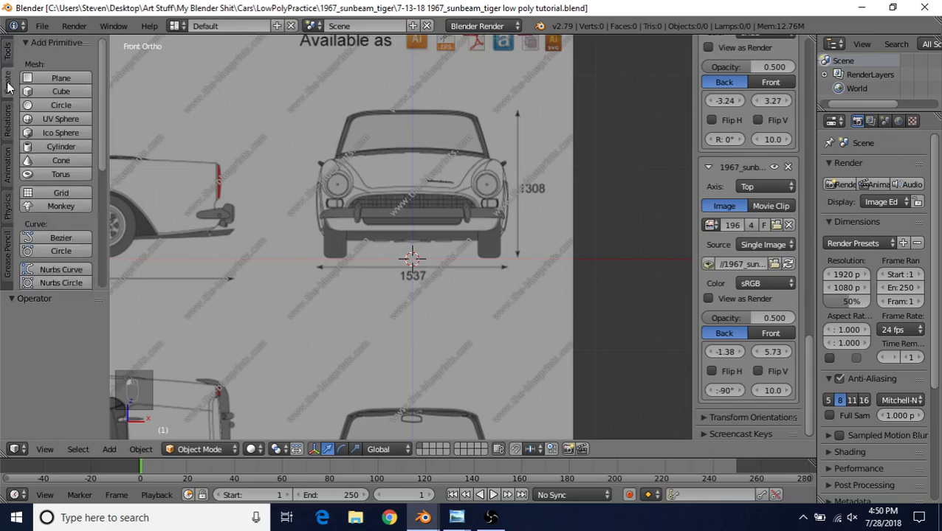
click(62, 107)
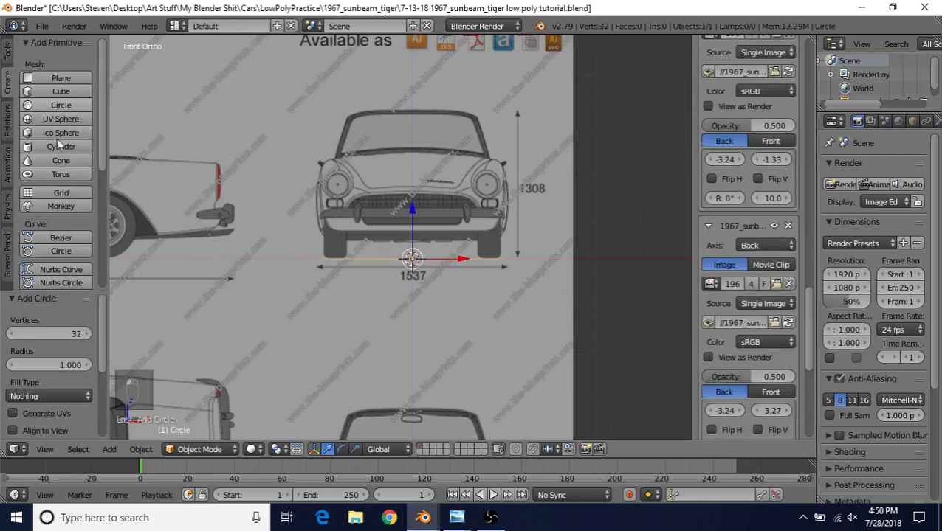
click(35, 333)
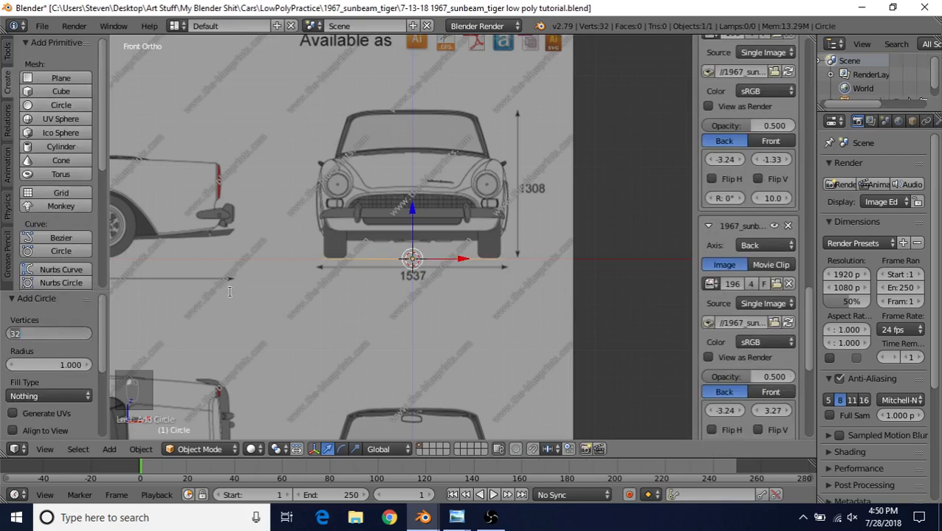
text(8)
key(Return)
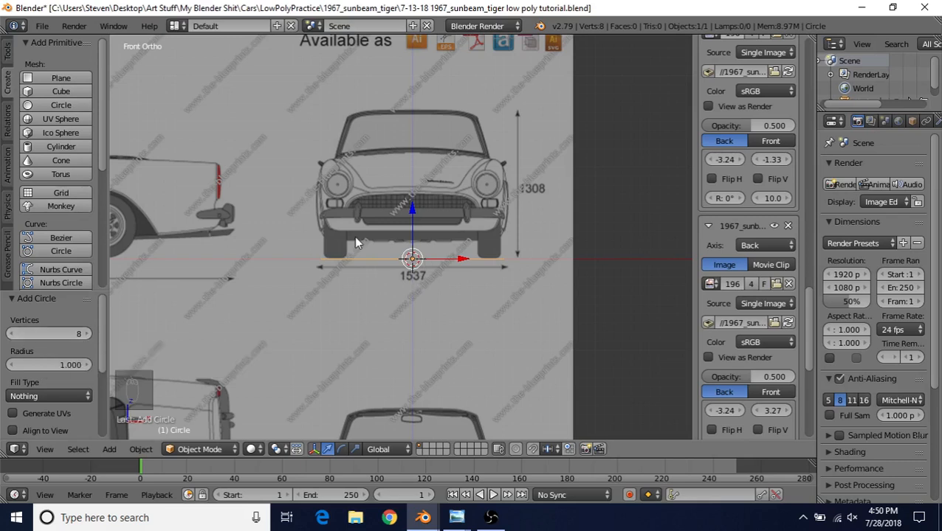
Step: In Edit Mode, rotate the whole circle 90° about the global X axis so it faces the front view
key(Tab)
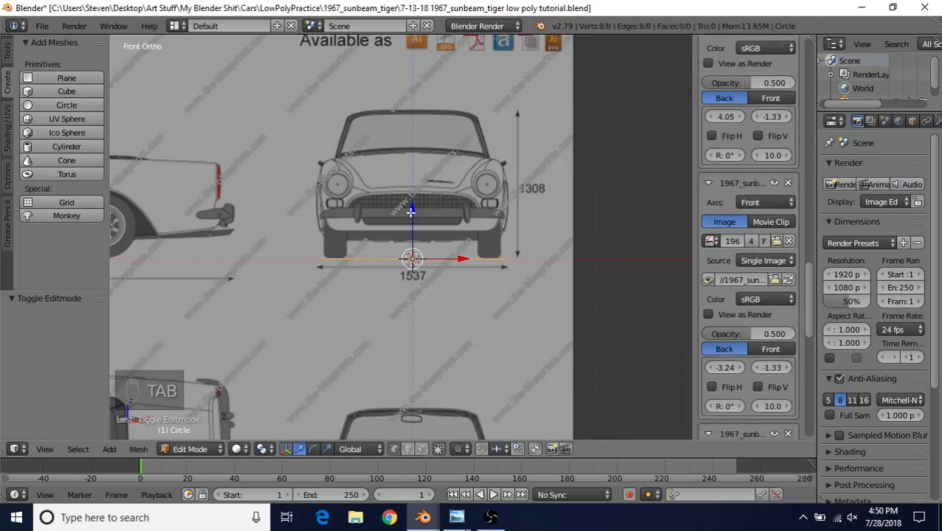
text(rx)
text(90)
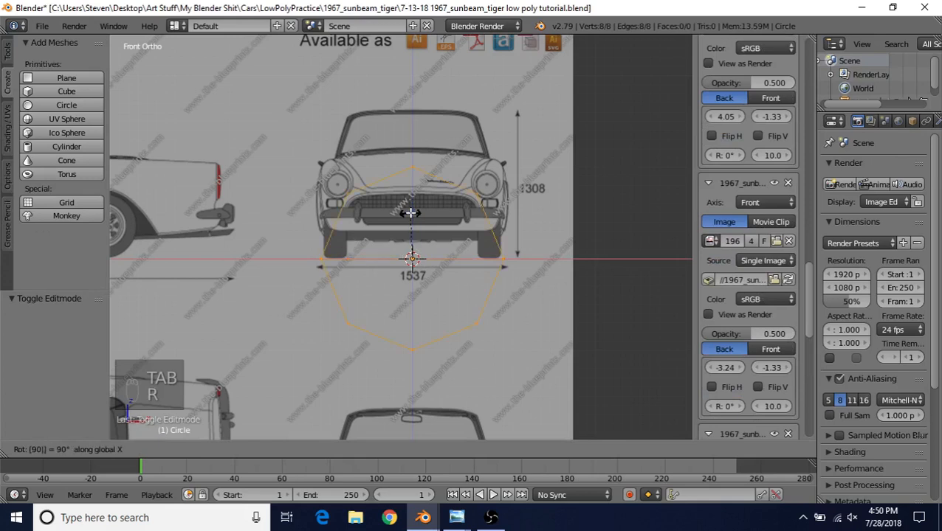
key(Return)
Step: Scale the circle to about 0.253 and move it over the headlight on the +X side of the front blueprint
key(s)
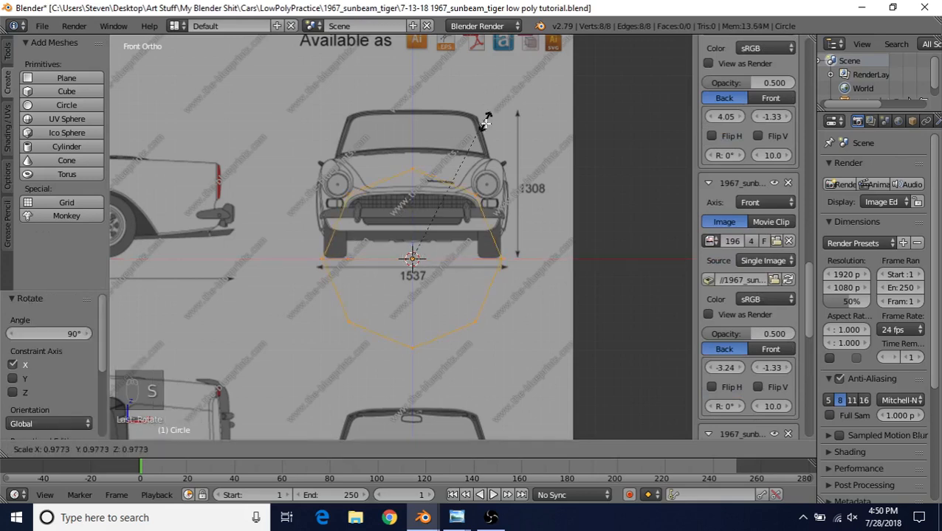
click(435, 224)
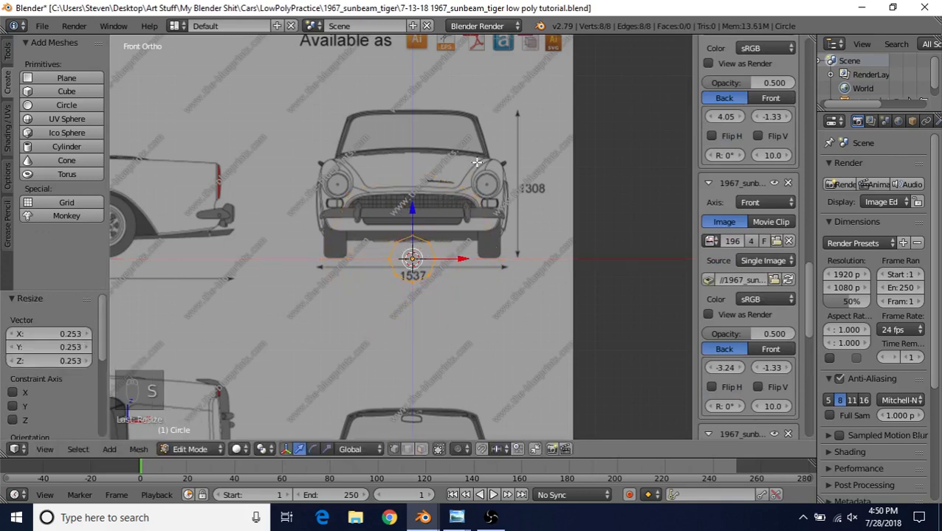
key(g)
click(491, 191)
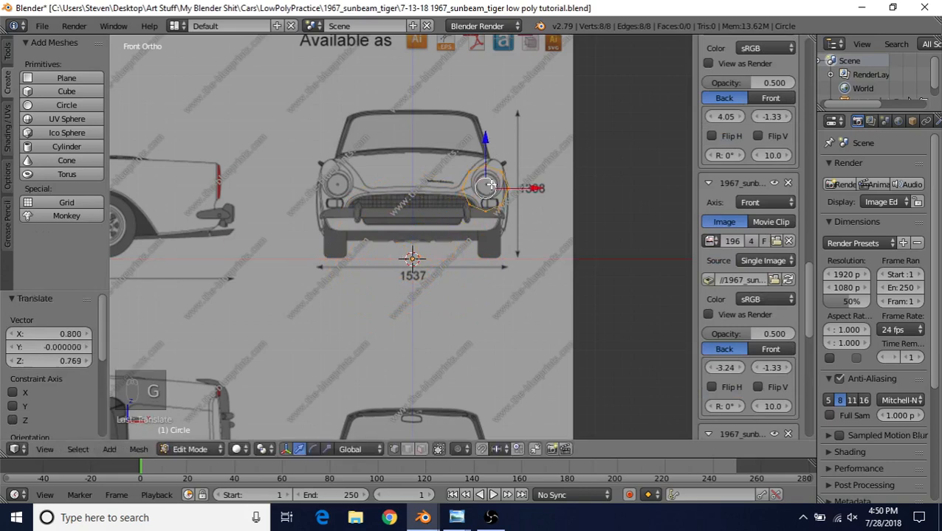
Step: Scale the circle down by about 0.541 and center it on the blueprint headlight
scroll(492, 191, up, 7)
shift+middle_drag(439, 164, 343, 280)
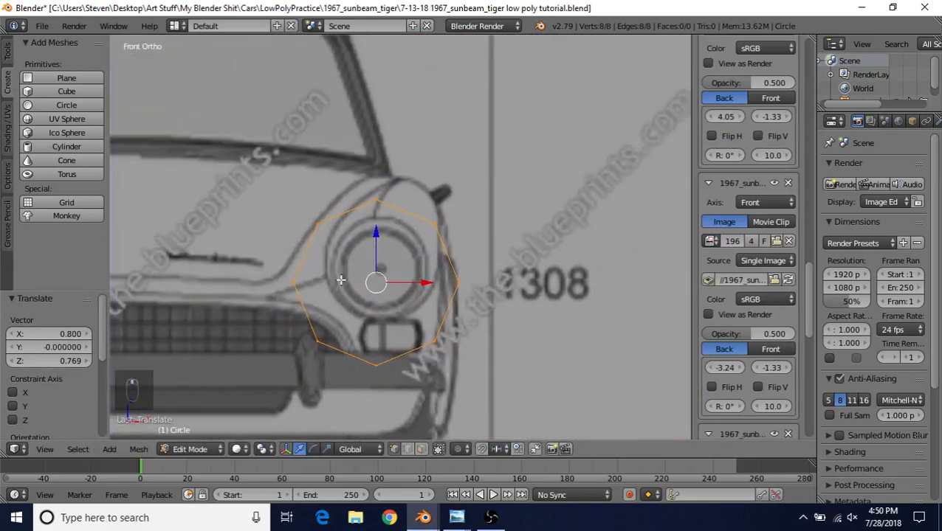
scroll(342, 279, up, 2)
key(s)
click(412, 212)
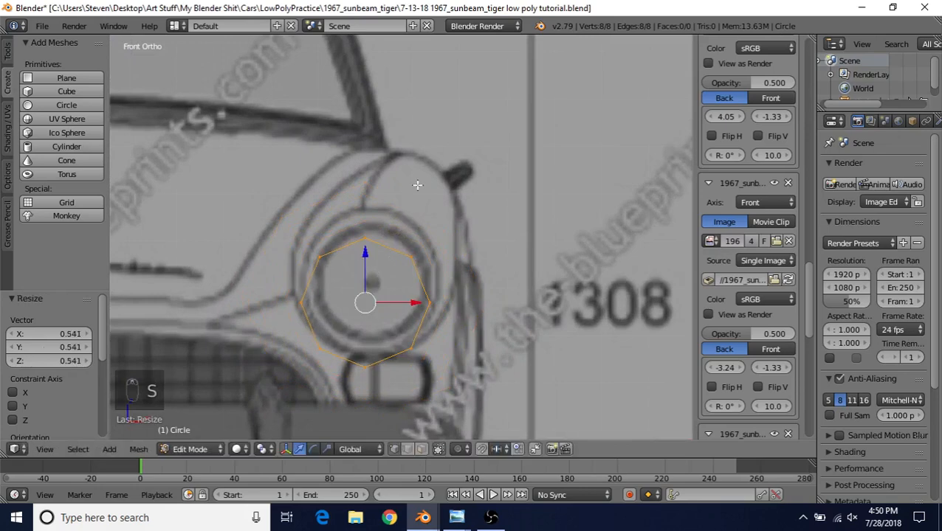
key(g)
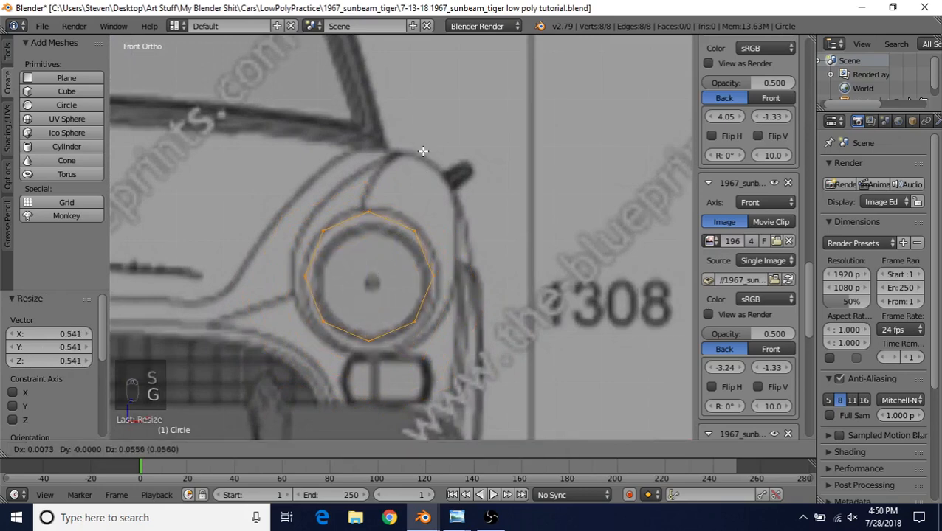
click(423, 186)
Step: Fine-tune the circle's size and position until it matches the outer rim of the blueprint headlight
shift+middle_drag(423, 186, 425, 148)
scroll(426, 147, up, 2)
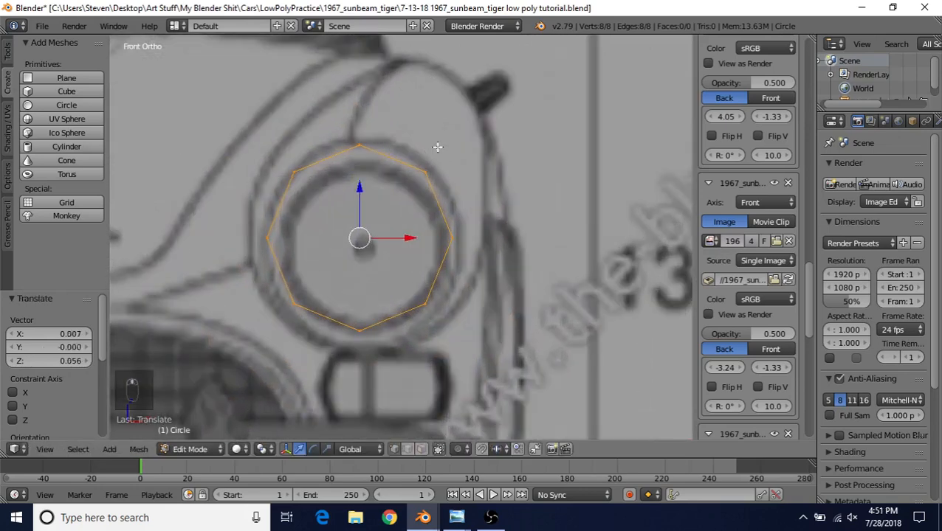
key(s)
click(470, 120)
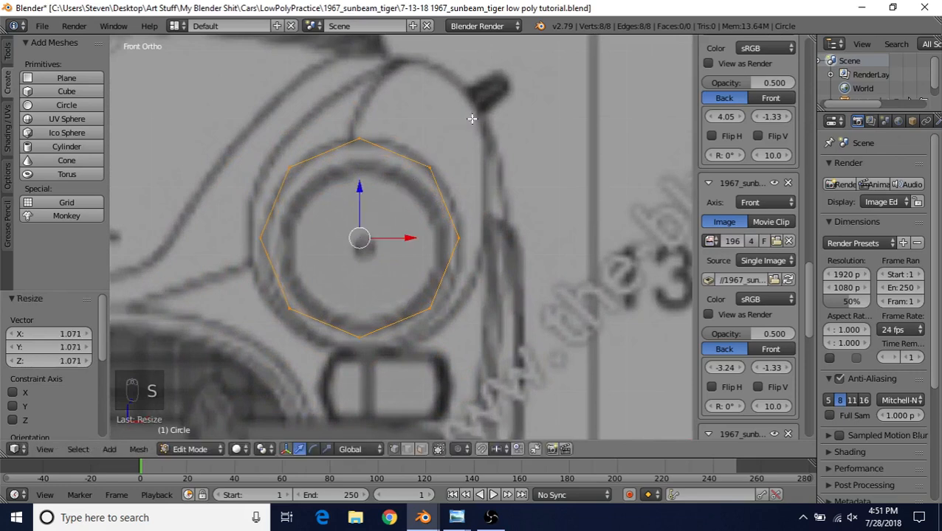
key(g)
click(476, 123)
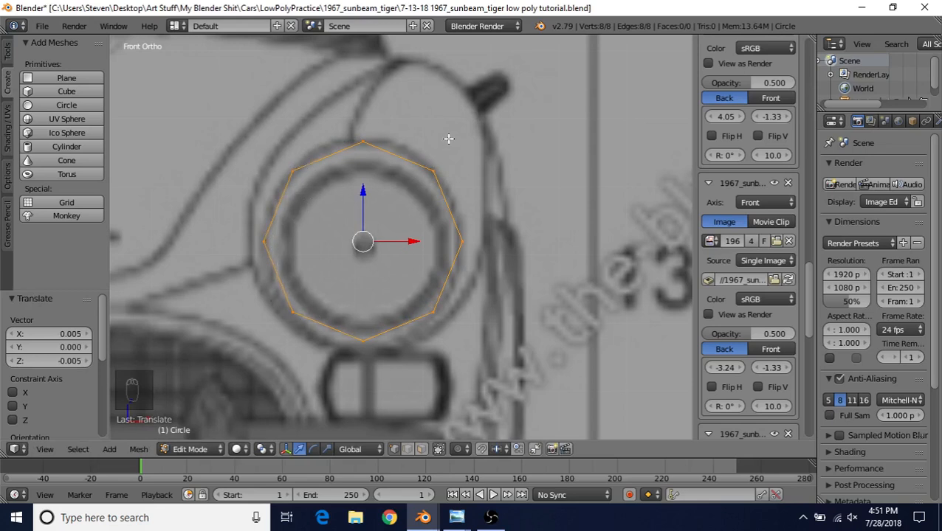
key(s)
click(421, 153)
drag(364, 190, 359, 200)
Step: Add a Mirror modifier on the X axis to the circle and enable Clipping
scroll(359, 200, down, 6)
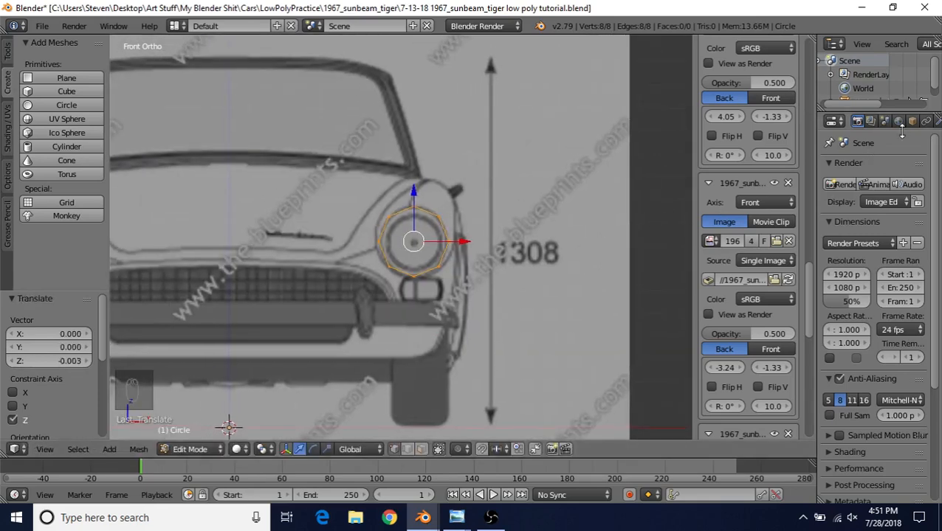
middle_drag(902, 123, 874, 121)
click(909, 122)
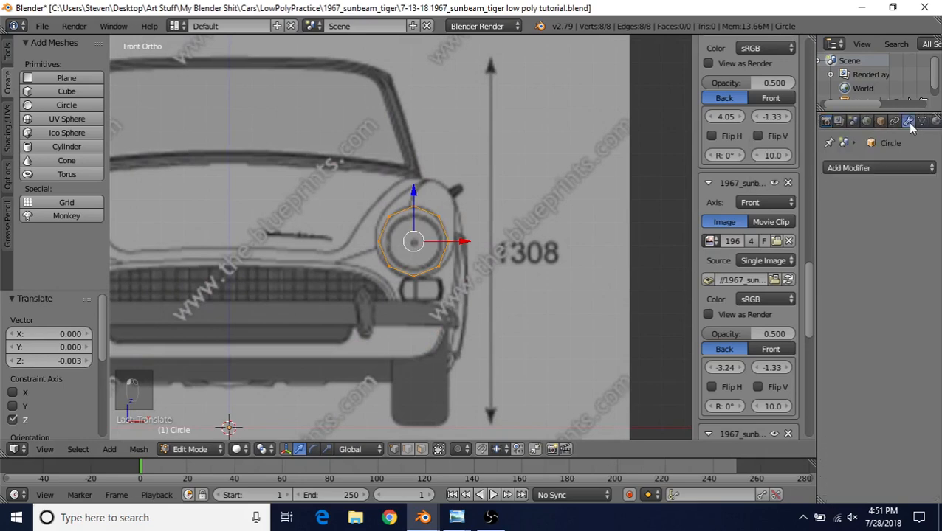
click(839, 167)
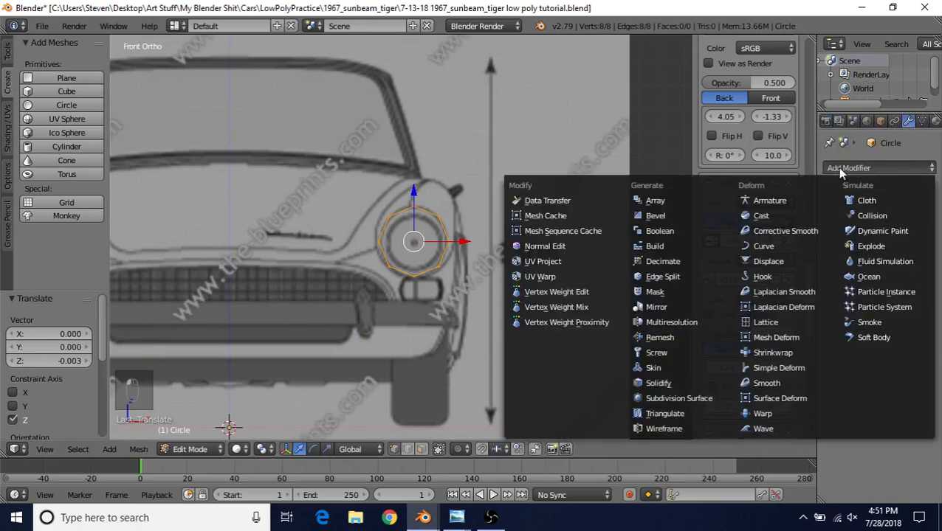
click(666, 306)
click(861, 259)
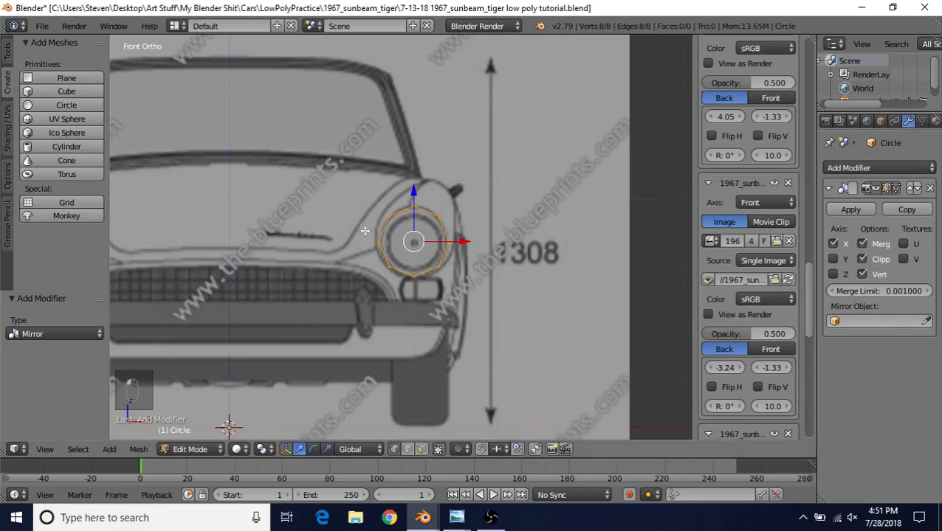
scroll(361, 230, down, 2)
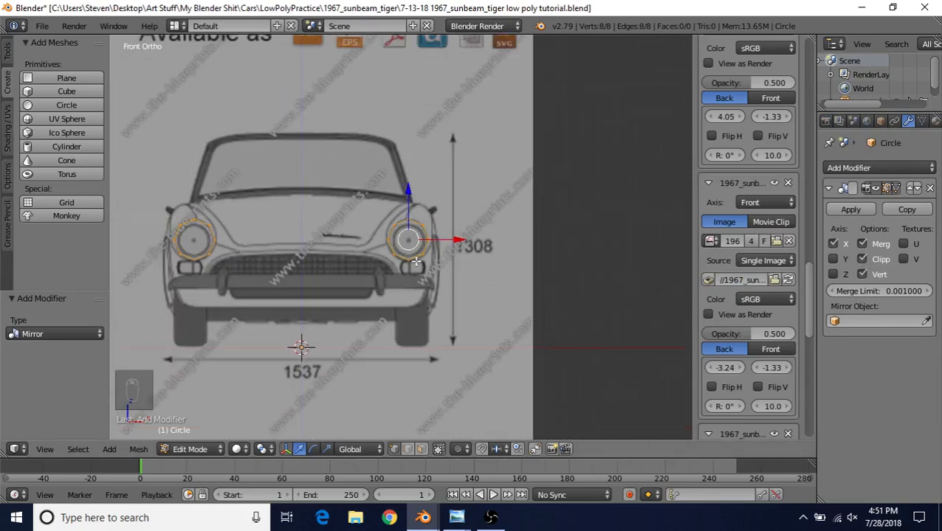
Step: In the right side view, move the circle about 0.22 along Y to the rear edge of the blueprint's headlight rim
scroll(397, 253, up, 2)
key(KP_3)
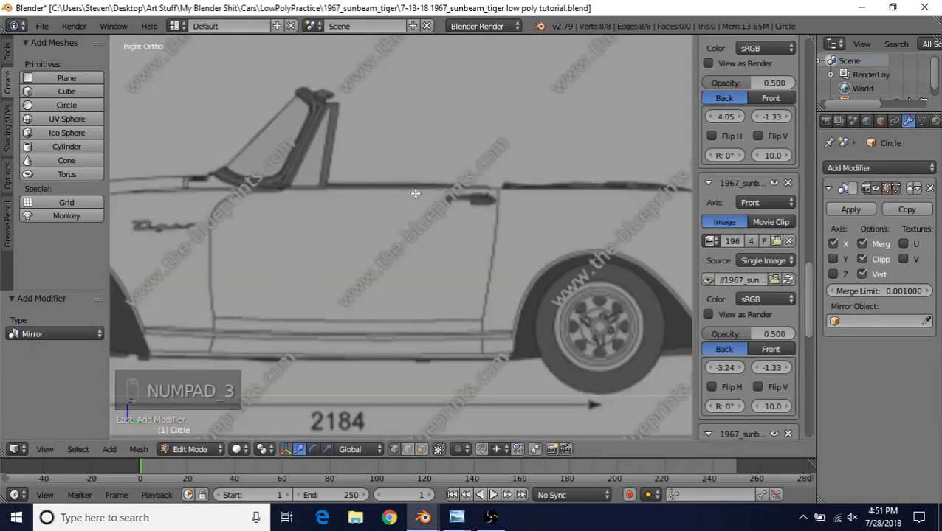
shift+middle_drag(258, 236, 620, 220)
shift+middle_drag(408, 246, 498, 245)
scroll(335, 256, up, 2)
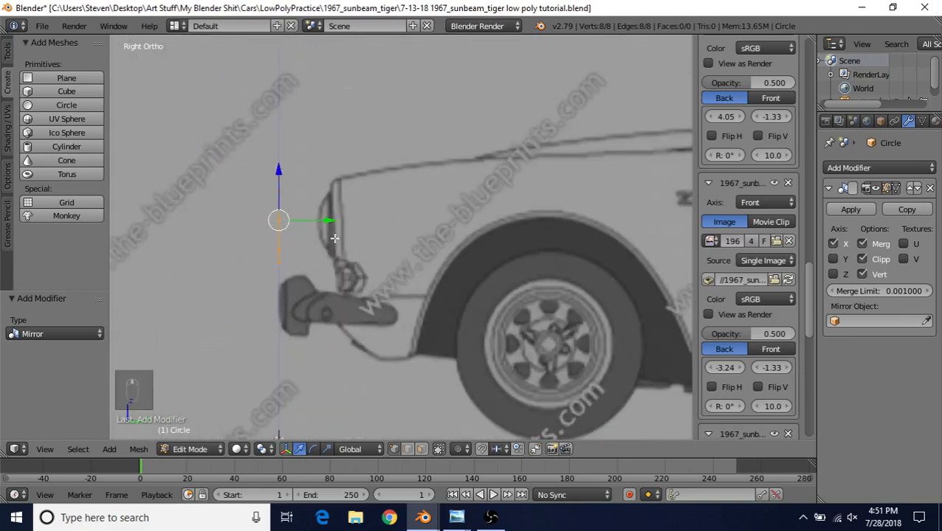
key(g)
key(y)
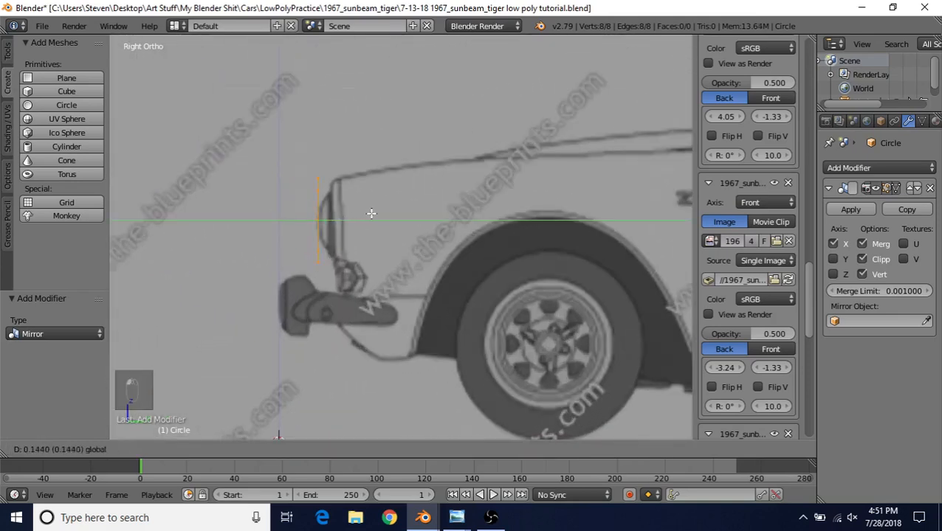
click(387, 212)
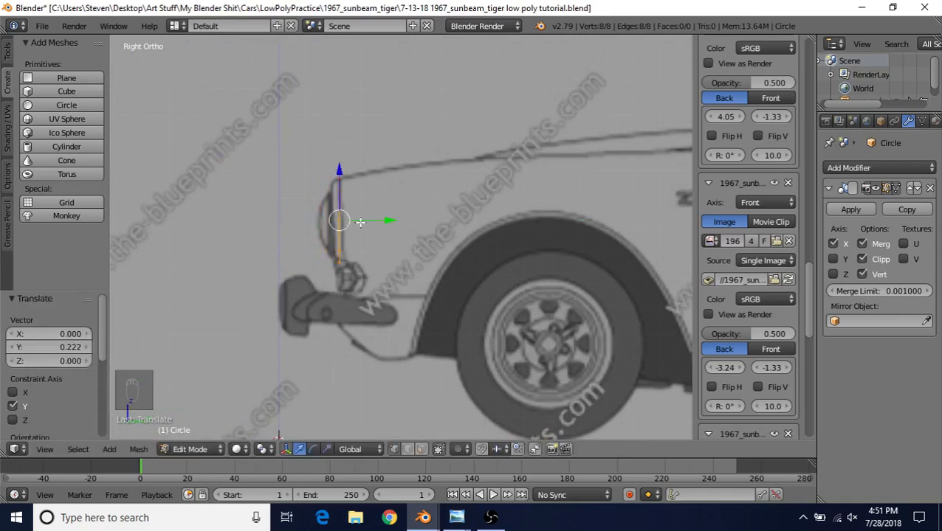
key(g)
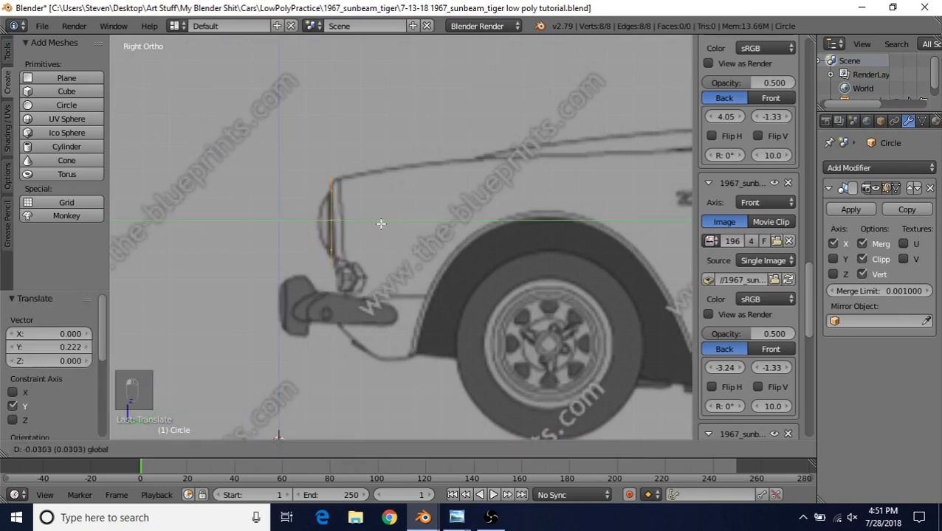
key(y)
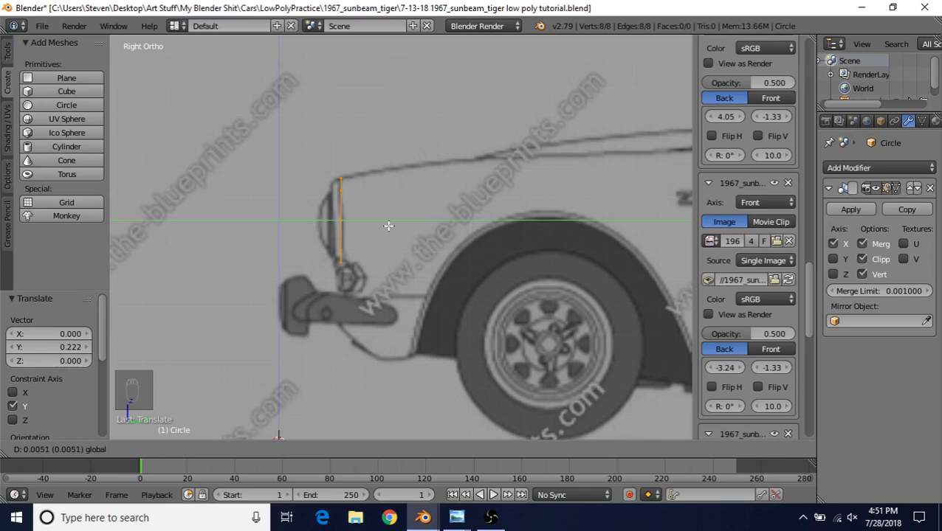
click(387, 225)
Step: Extrude the circle about 0.032 along Y toward the car's front and switch to wireframe display
scroll(413, 207, up, 3)
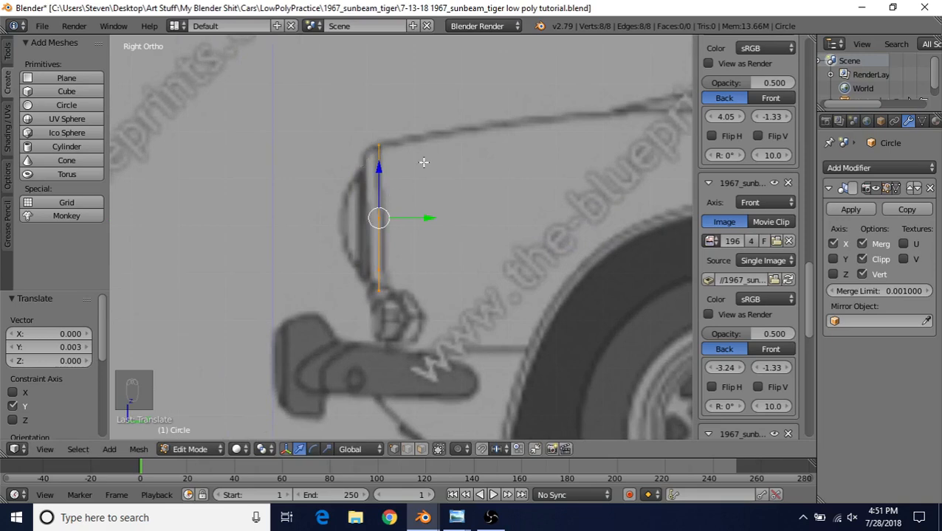
key(e)
right_click(432, 140)
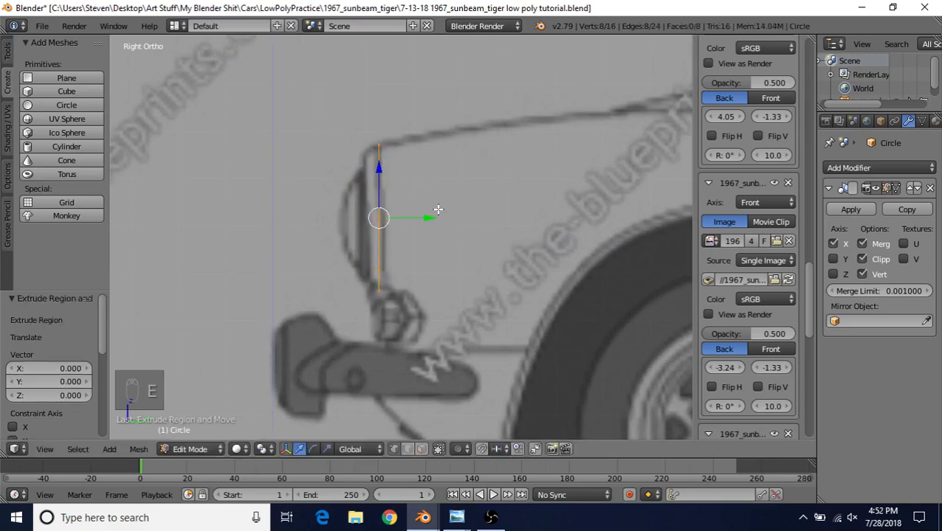
key(g)
key(y)
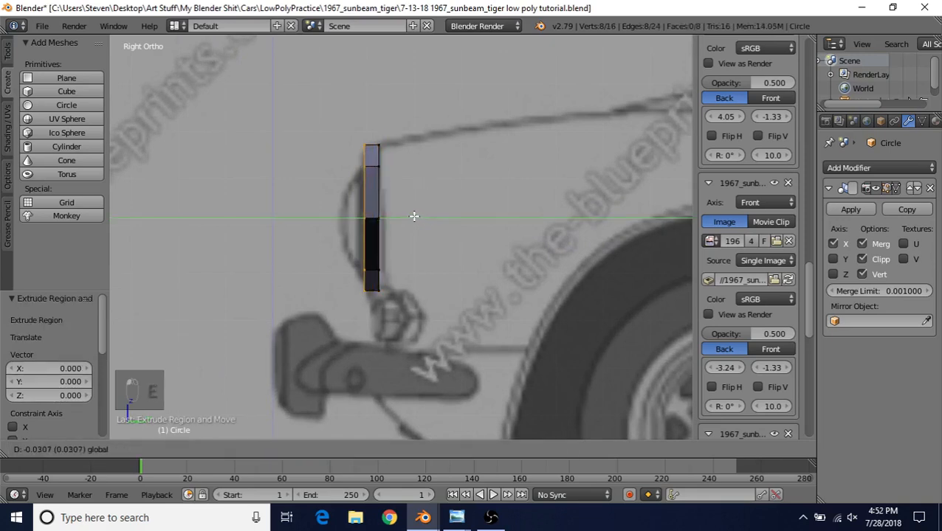
click(414, 215)
key(z)
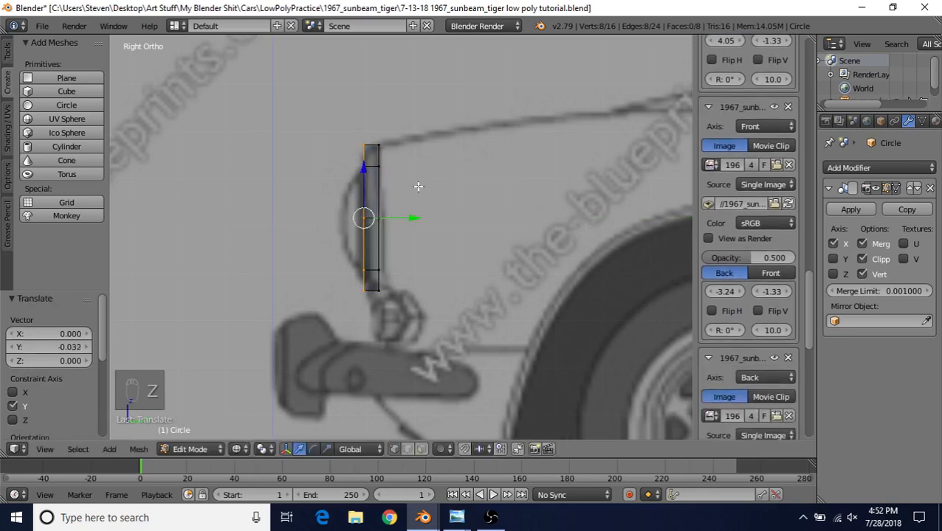
Step: Nudge the extruded front ring about 0.003 further forward along Y and scale it to about 0.87 to taper the rim
shift+middle_drag(417, 186, 477, 193)
scroll(478, 194, up, 1)
scroll(477, 194, up, 1)
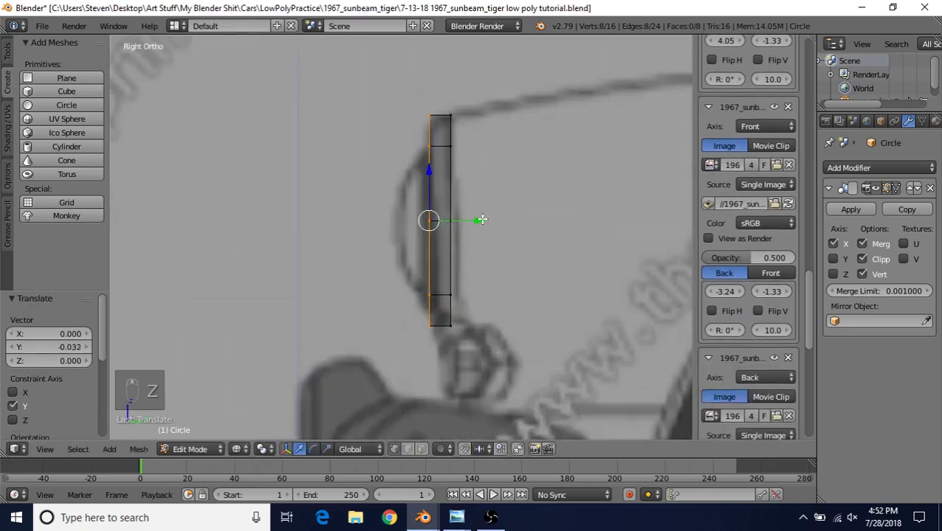
drag(481, 221, 479, 223)
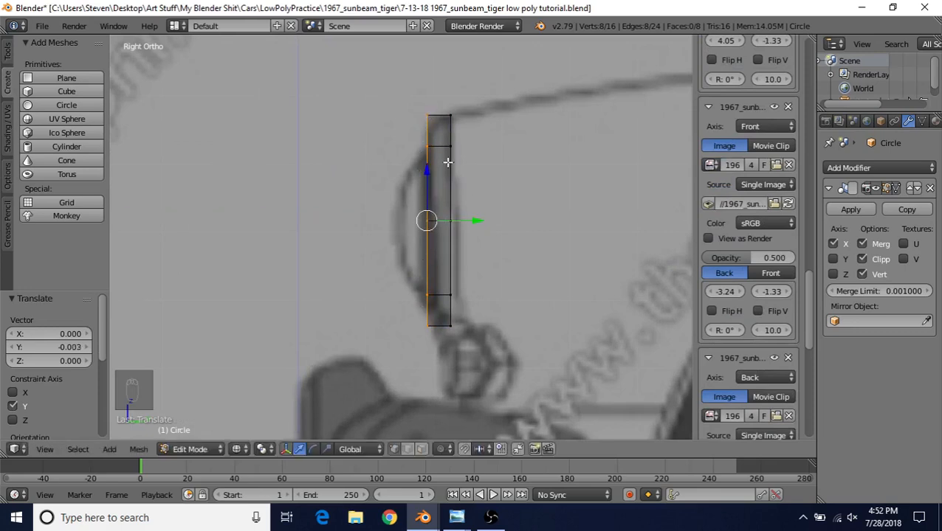
key(s)
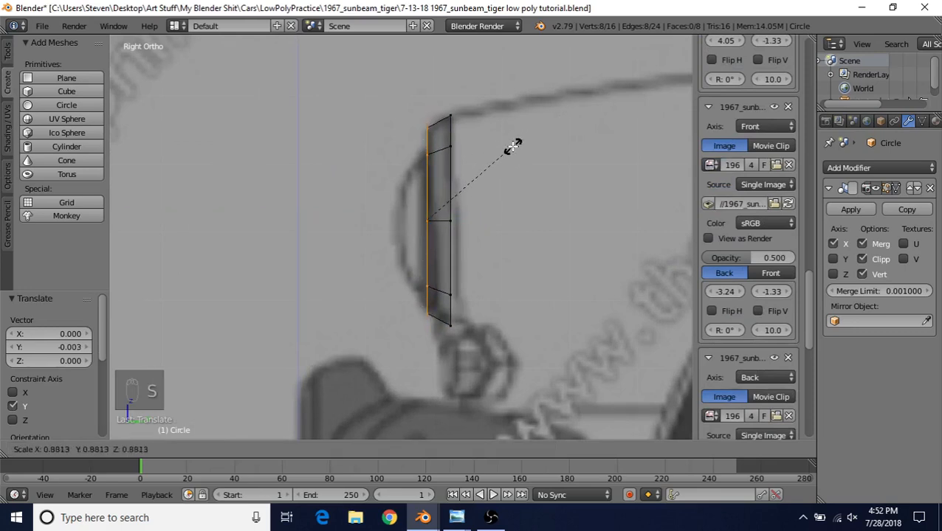
click(513, 146)
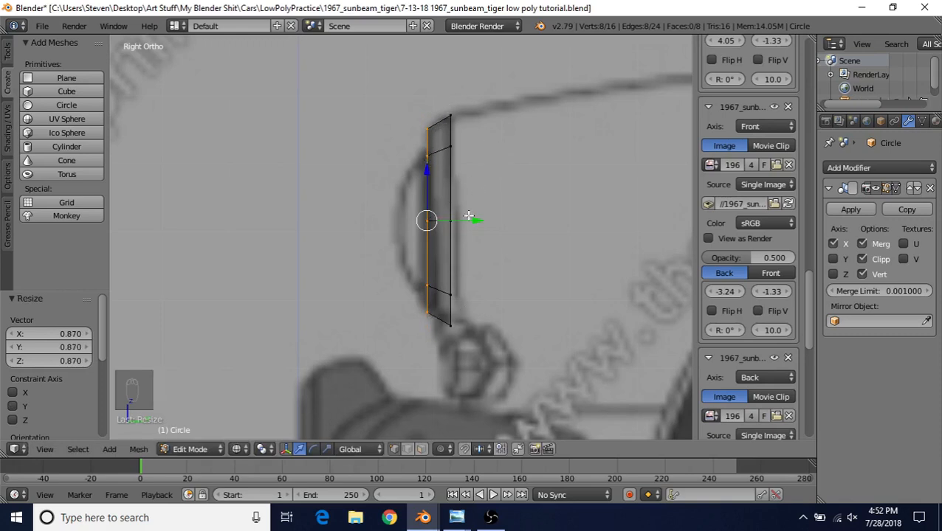
scroll(469, 217, down, 3)
shift+middle_drag(472, 225, 372, 235)
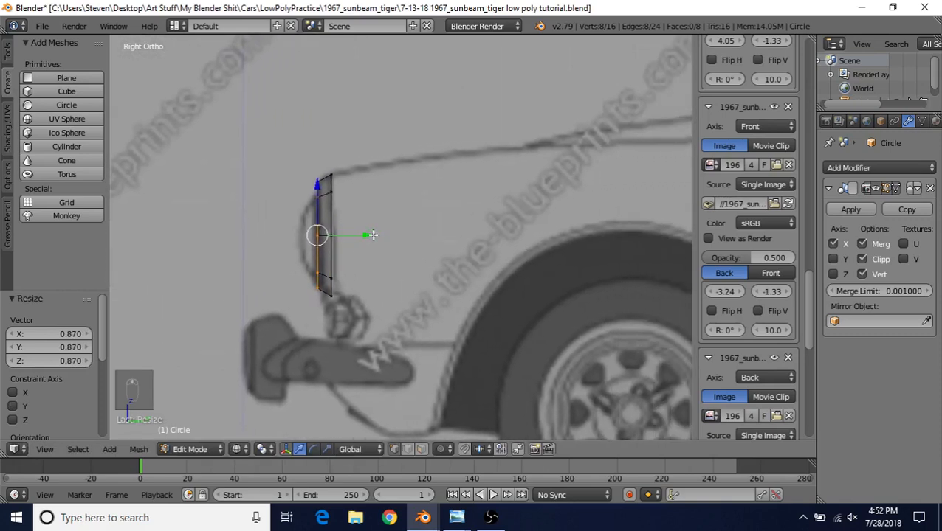
Step: Extrude the headlight rim's rear ring and move the new ring about 0.81 along Y toward the car's rear
alt+right_click(330, 235)
scroll(352, 217, down, 3)
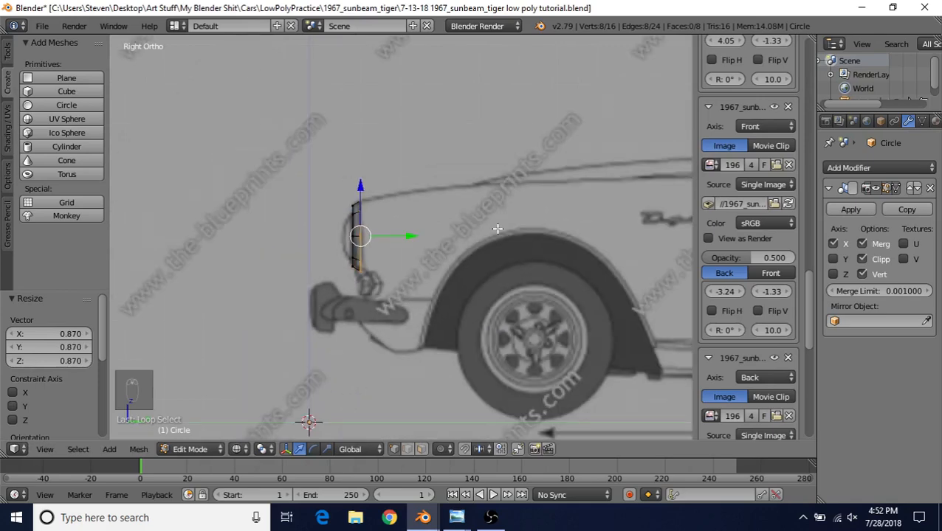
key(e)
right_click(449, 163)
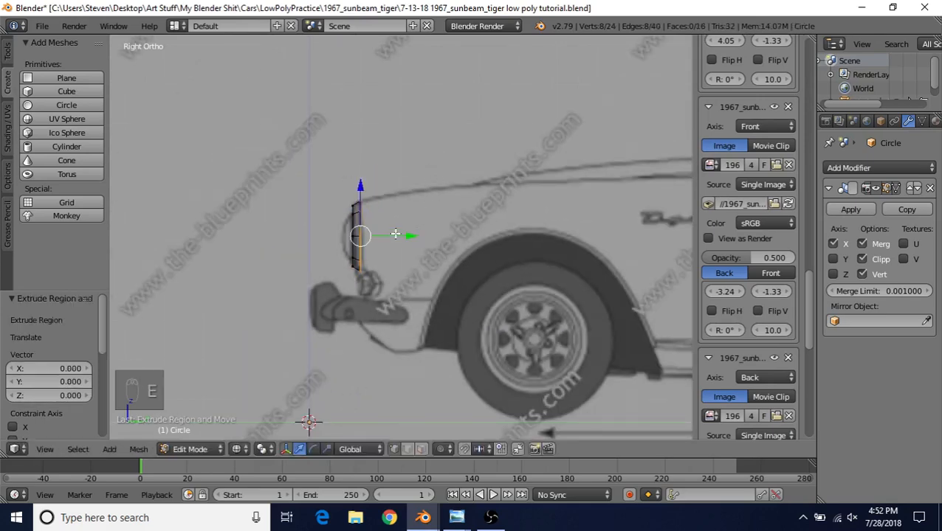
key(g)
key(y)
click(543, 234)
Step: Move the extruded ring about 4.12 further along Y to the taillight on the side blueprint
scroll(502, 243, down, 4)
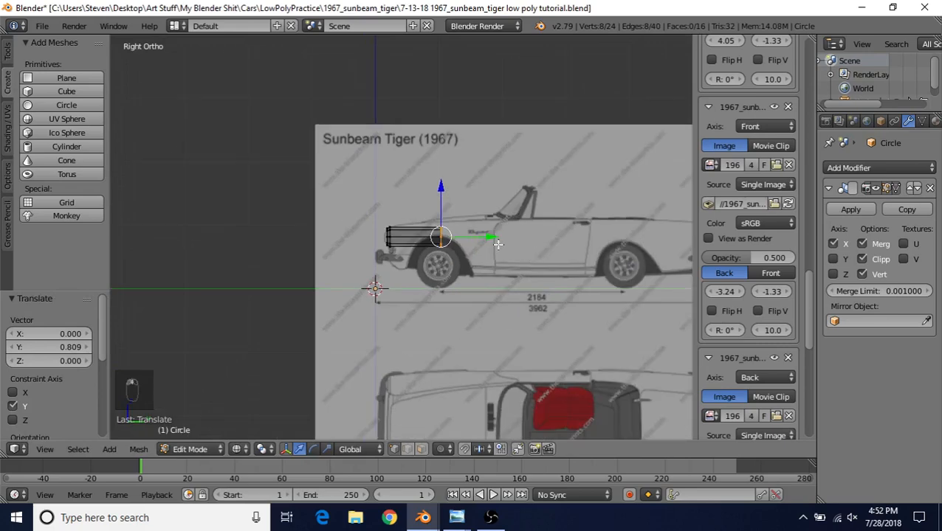
shift+middle_drag(498, 244, 343, 237)
scroll(369, 238, up, 2)
key(g)
key(y)
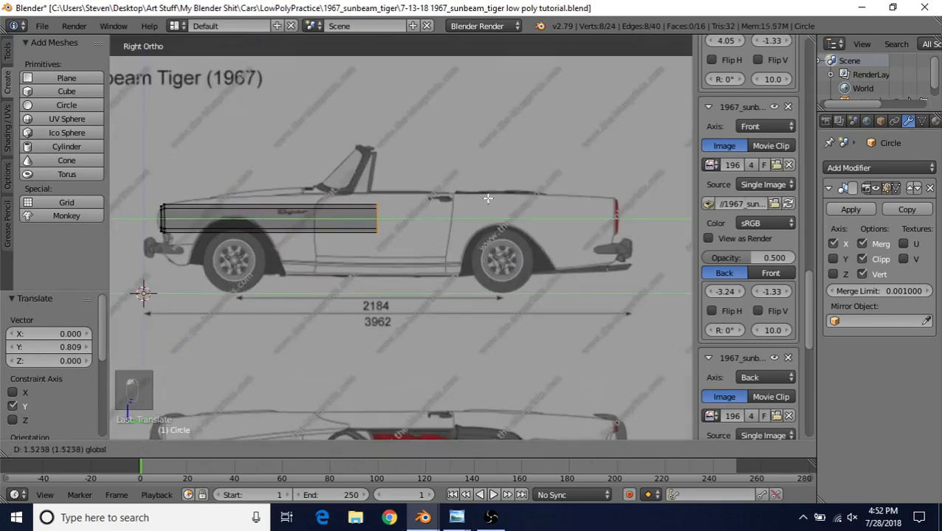
click(663, 192)
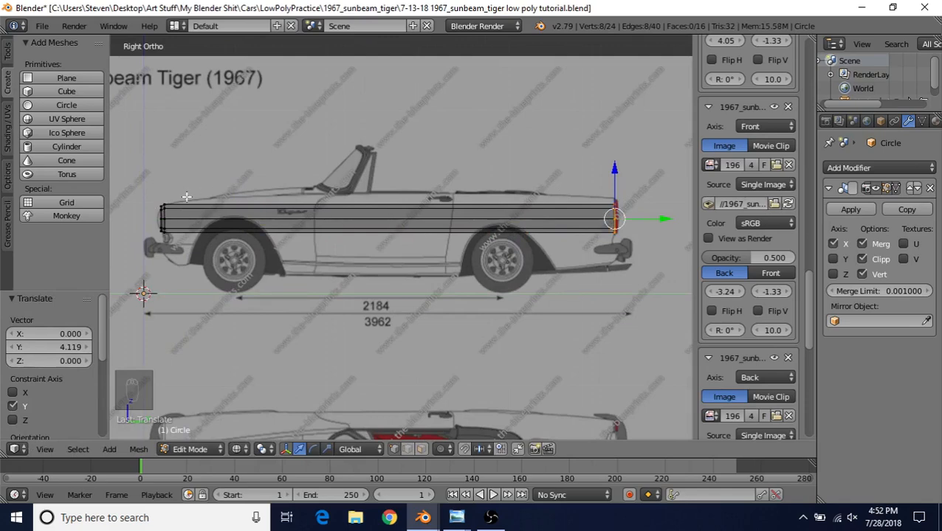
Step: Add a single loop cut across the long body tube at the door's rear edge
shift+middle_drag(474, 227, 422, 222)
scroll(509, 223, up, 2)
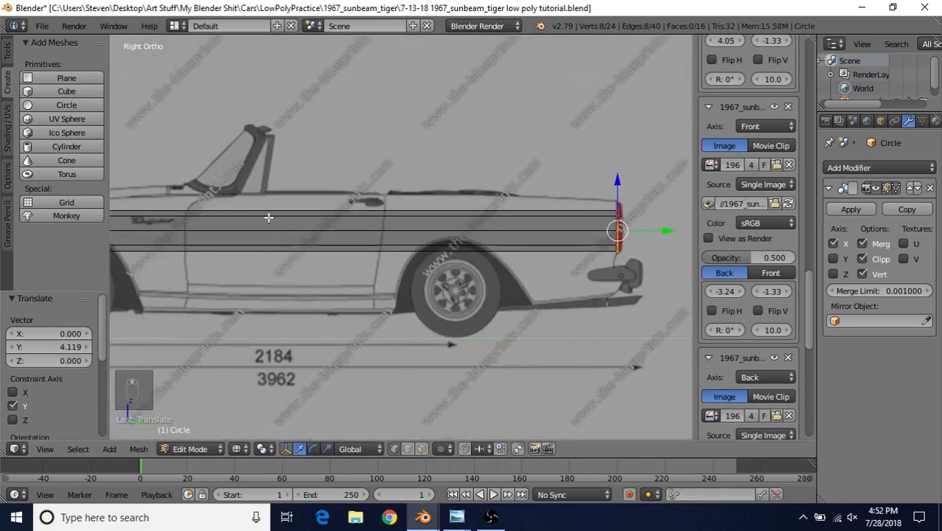
shift+middle_drag(272, 219, 419, 225)
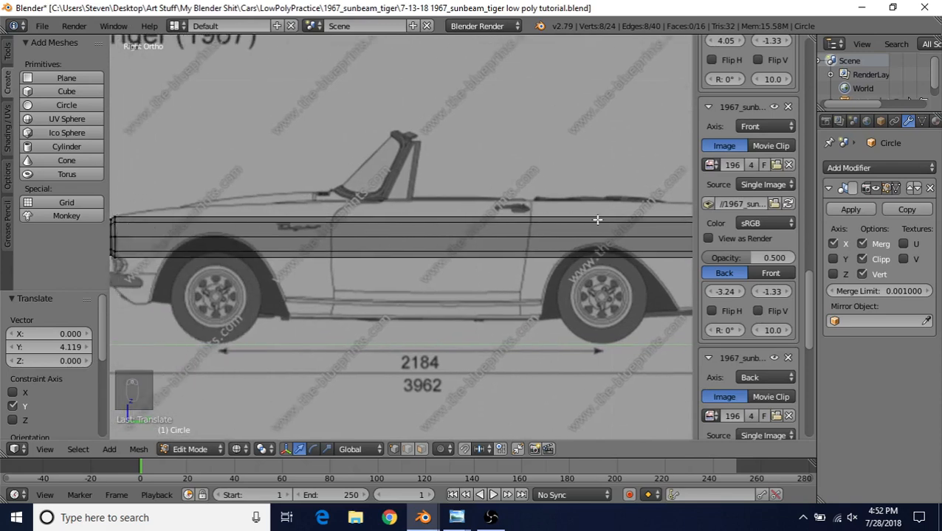
shift+middle_drag(521, 241, 412, 236)
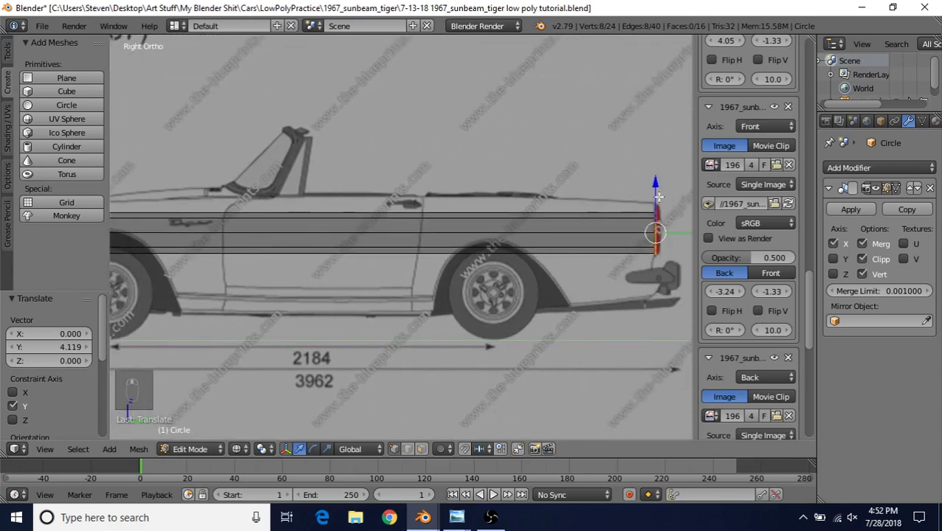
key(ctrl+r)
click(410, 214)
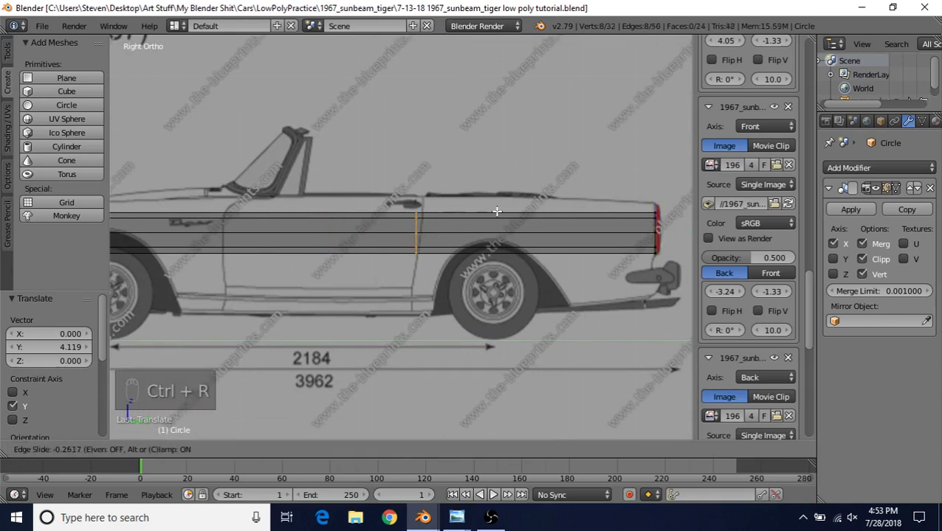
click(418, 216)
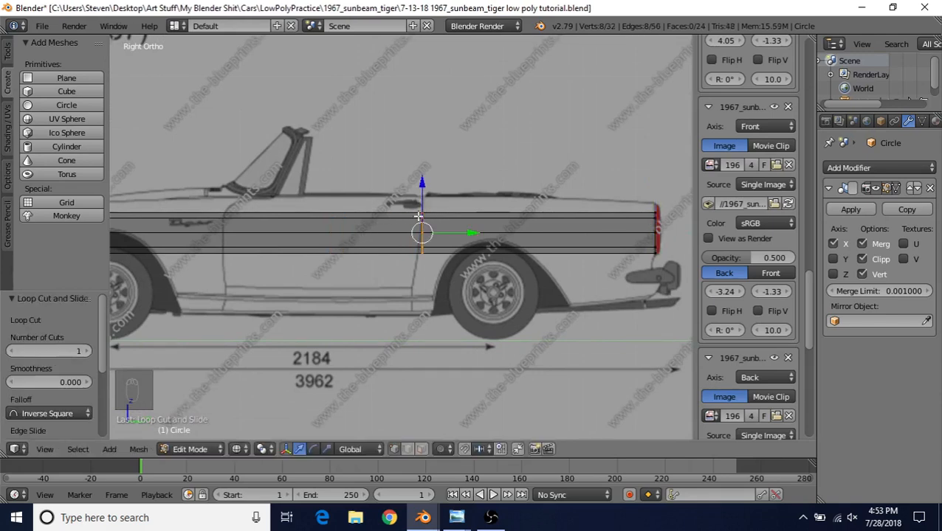
Step: Raise the new loop about 0.12 and the tail-end ring about 0.052 along Z to follow the upper body line
drag(424, 182, 423, 163)
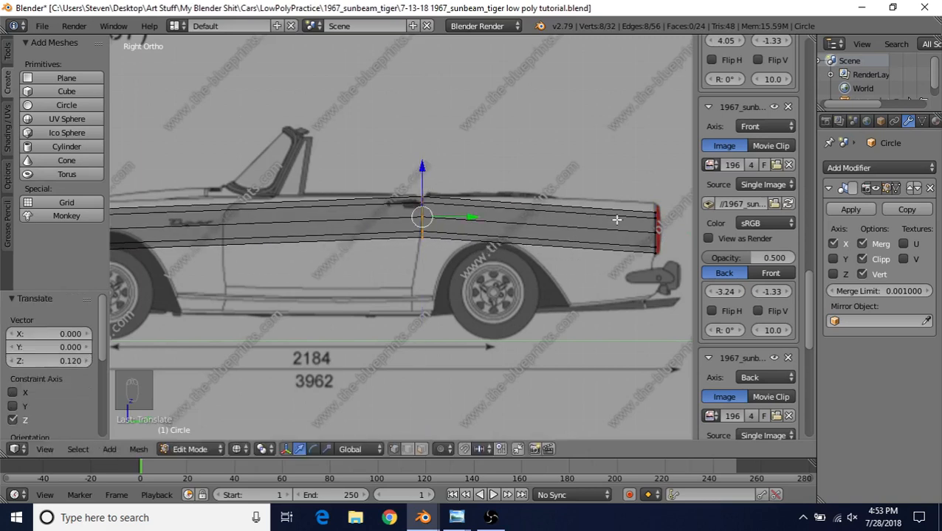
alt+right_click(653, 217)
drag(657, 193, 657, 184)
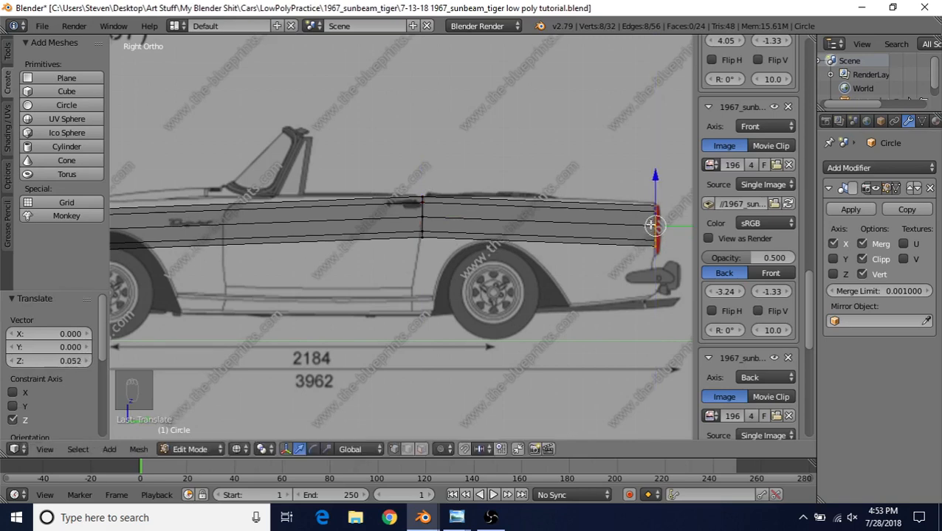
Step: View the front corner from the top and check the 1965 Sunbeam Tiger front-view photo in Windows Photo Viewer, returning to Blender
shift+middle_drag(215, 198, 456, 199)
key(KP_7)
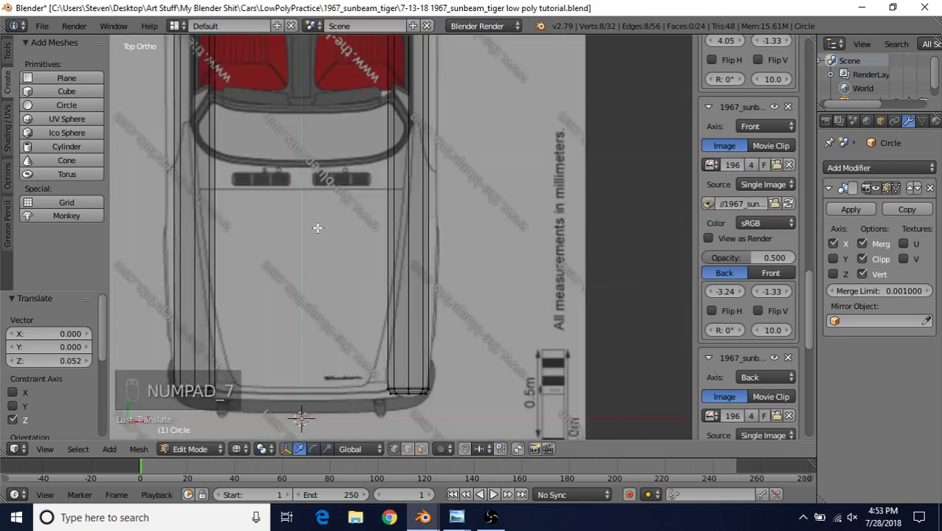
shift+middle_drag(366, 316, 358, 261)
scroll(343, 312, up, 4)
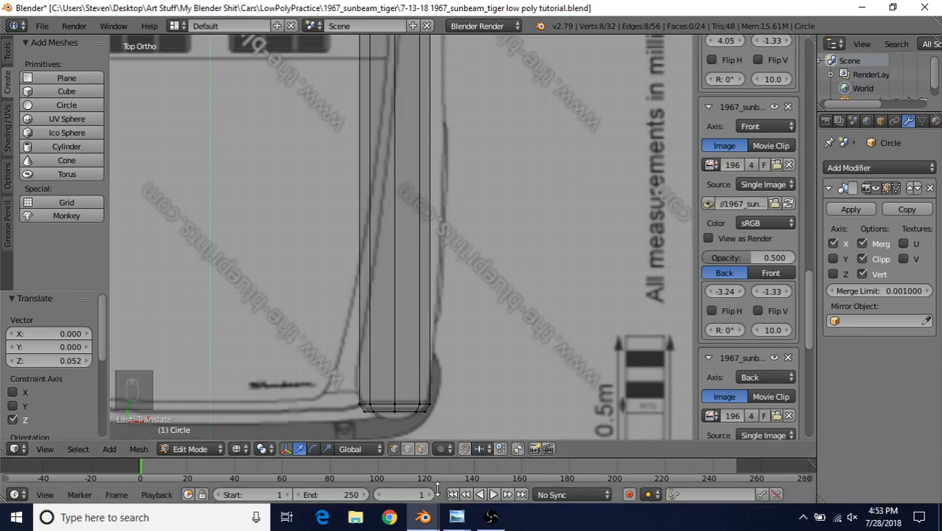
mouse_move(456, 518)
click(404, 473)
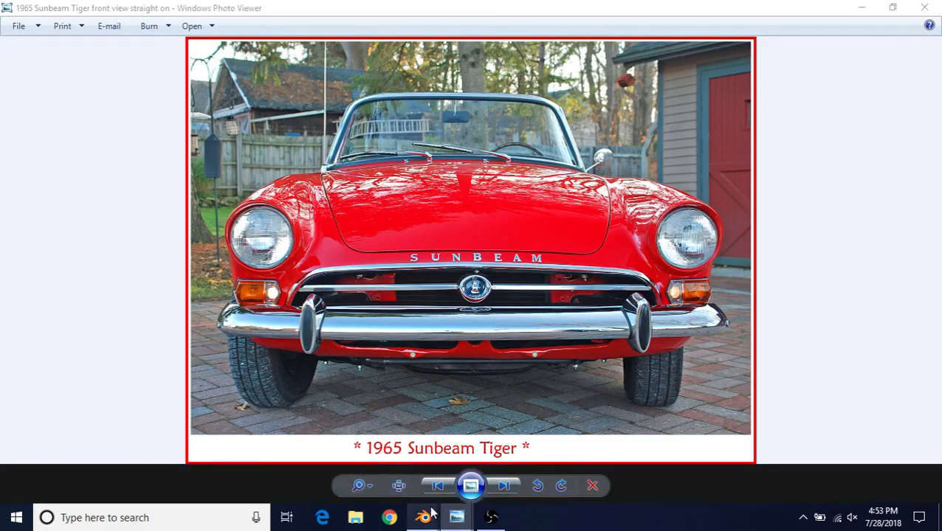
mouse_move(427, 513)
click(469, 461)
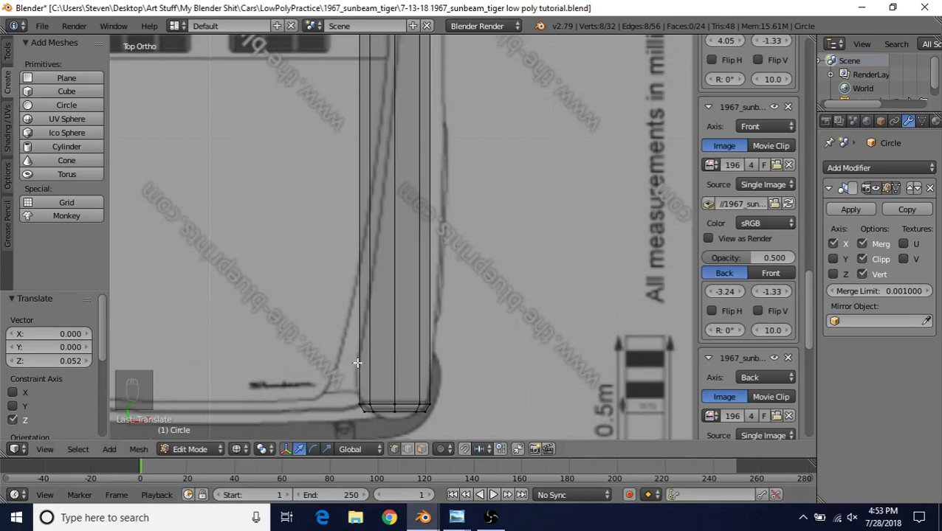
Step: Add a loop cut across the fender tube just behind the headlight rim
shift+middle_drag(411, 366, 456, 322)
scroll(452, 332, up, 1)
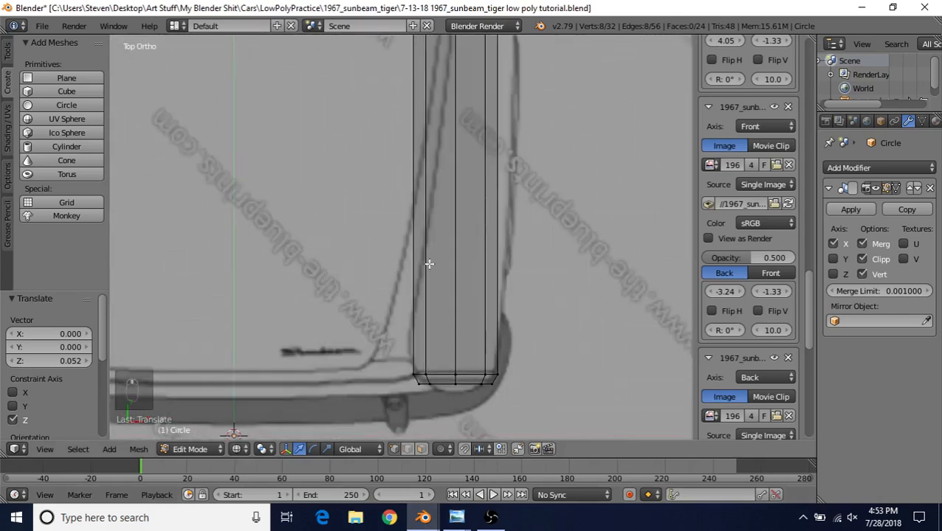
key(ctrl+r)
click(413, 162)
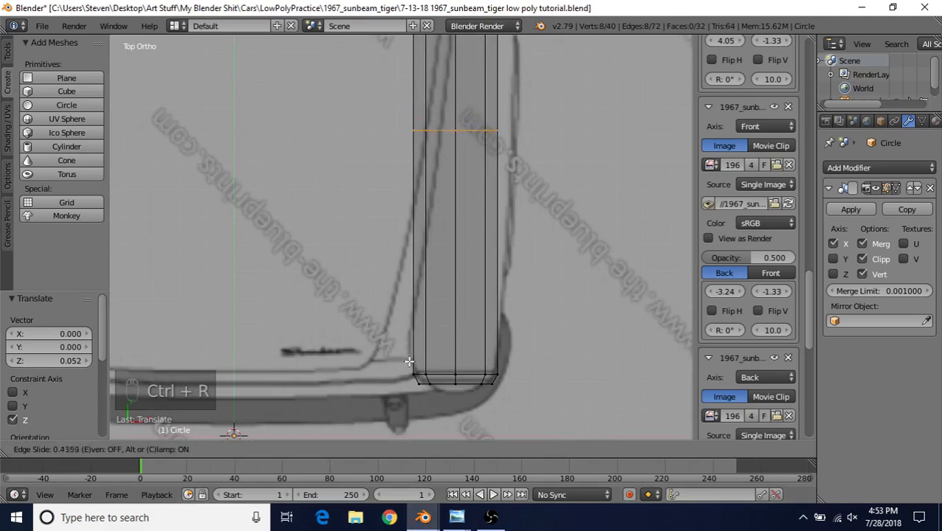
click(437, 153)
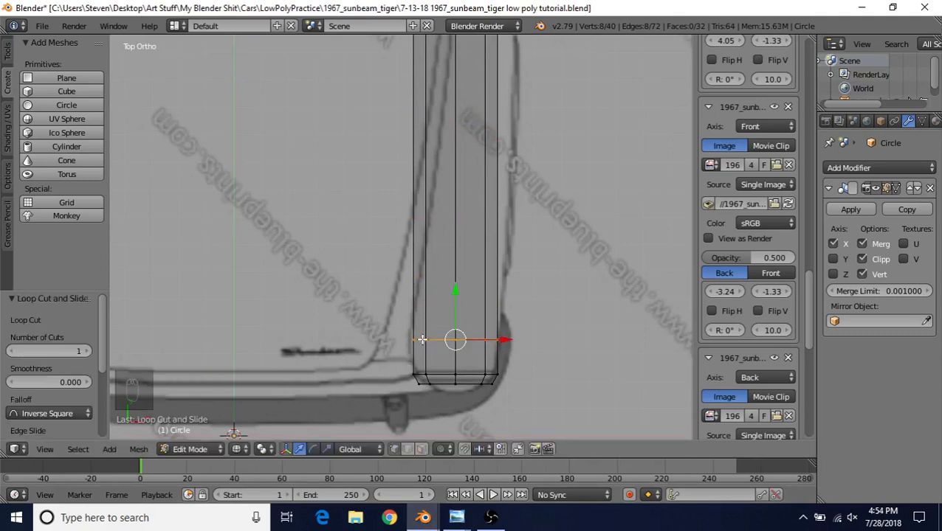
Step: In solid display, select the three inner-side vertices of the loop behind the headlight and move them about -0.023 along X
middle_drag(405, 332, 447, 195)
key(z)
right_click(449, 207)
shift+right_click(435, 242)
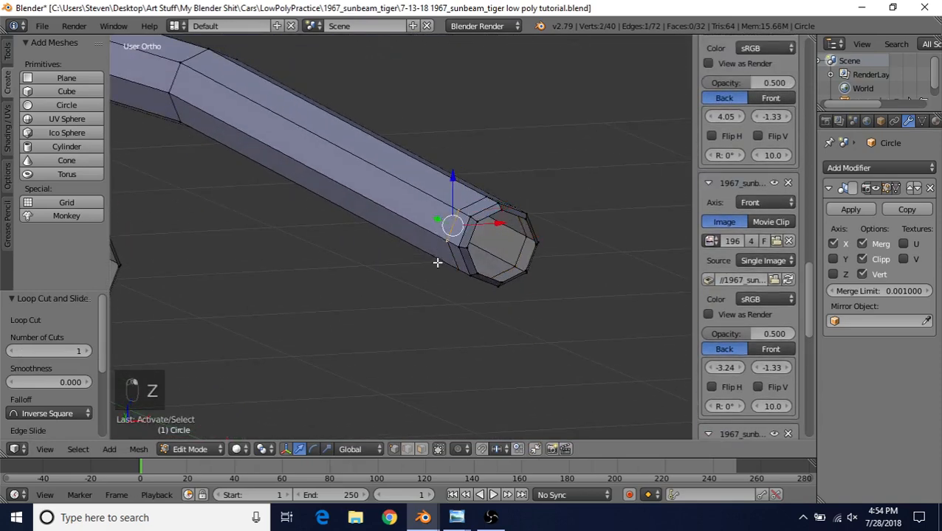
shift+right_click(447, 271)
middle_drag(425, 234, 450, 250)
drag(480, 265, 469, 265)
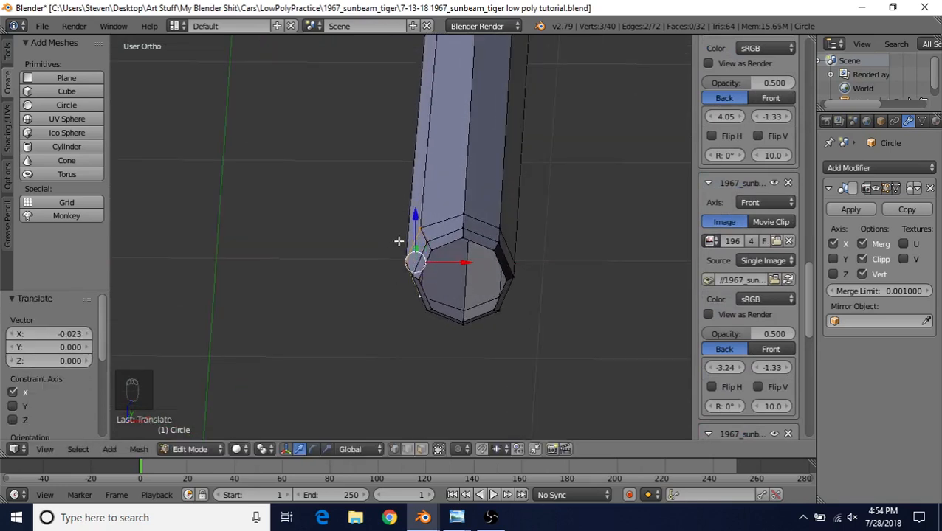
Step: In top wireframe view, shift the three selected vertices about 0.004 back along X to match the blueprint line
key(KP_7)
key(z)
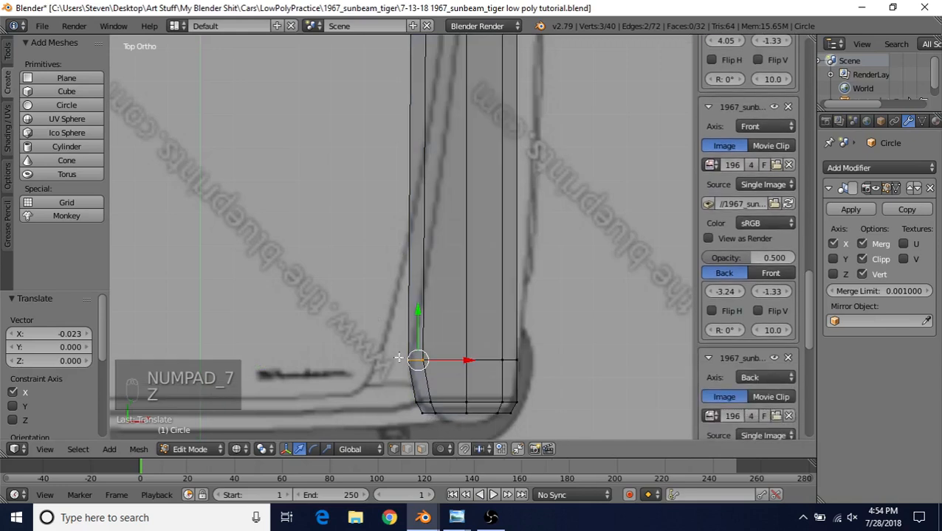
shift+middle_drag(405, 362, 405, 334)
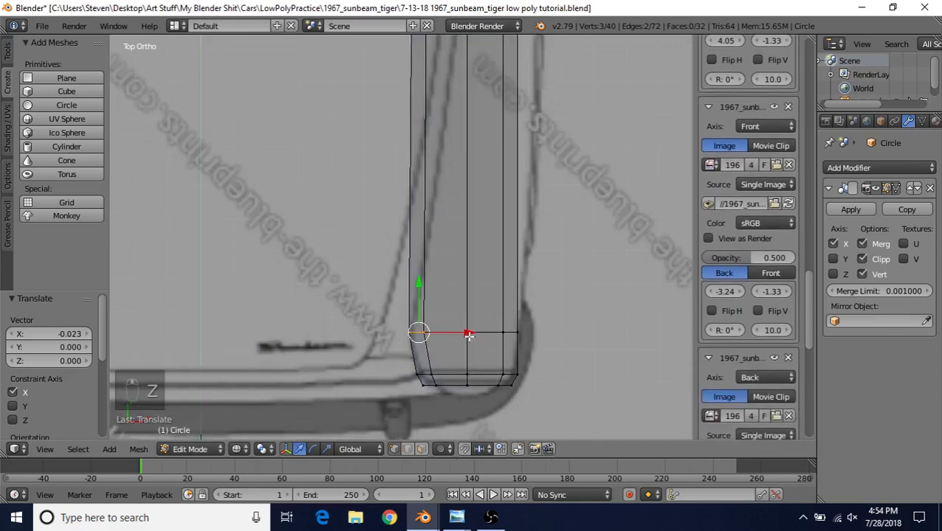
drag(467, 333, 470, 333)
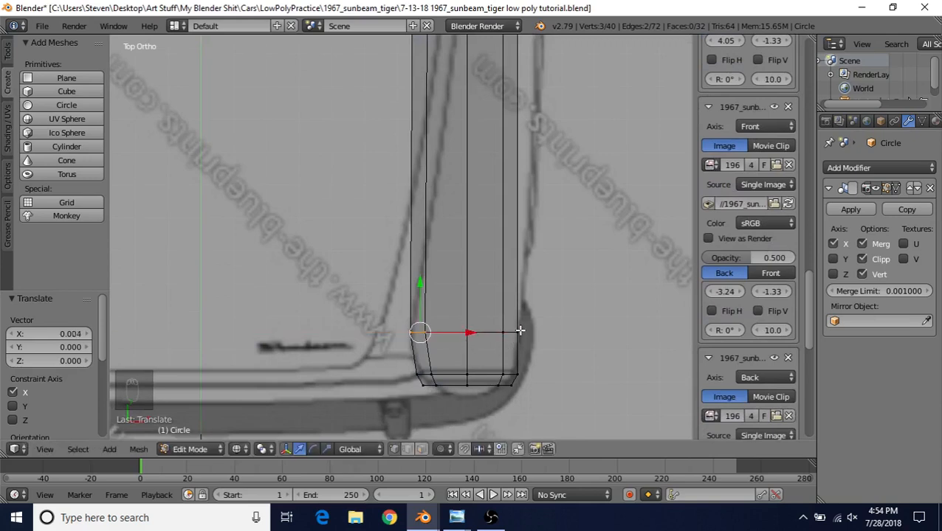
Step: Add a loop cut across the fender tube at the hood's rear edge line
shift+middle_drag(525, 294, 502, 364)
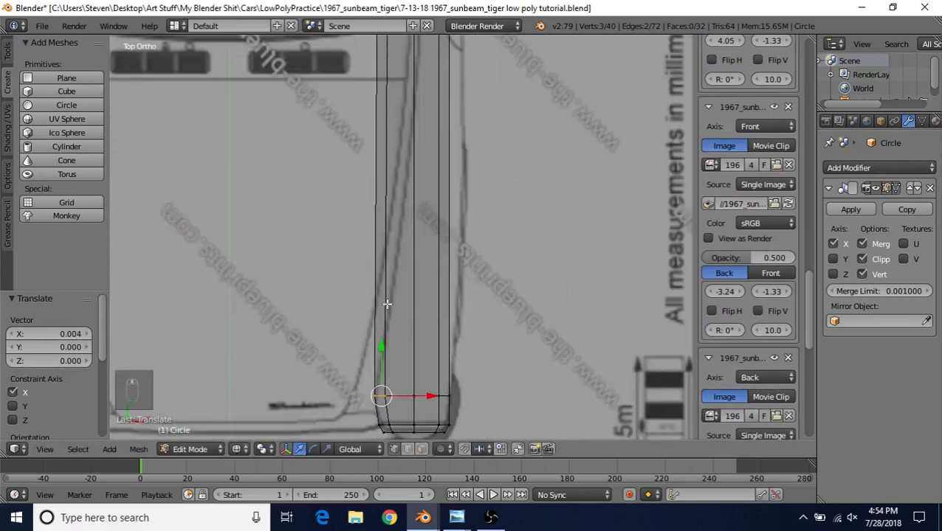
scroll(367, 239, up, 1)
shift+middle_drag(411, 131, 398, 193)
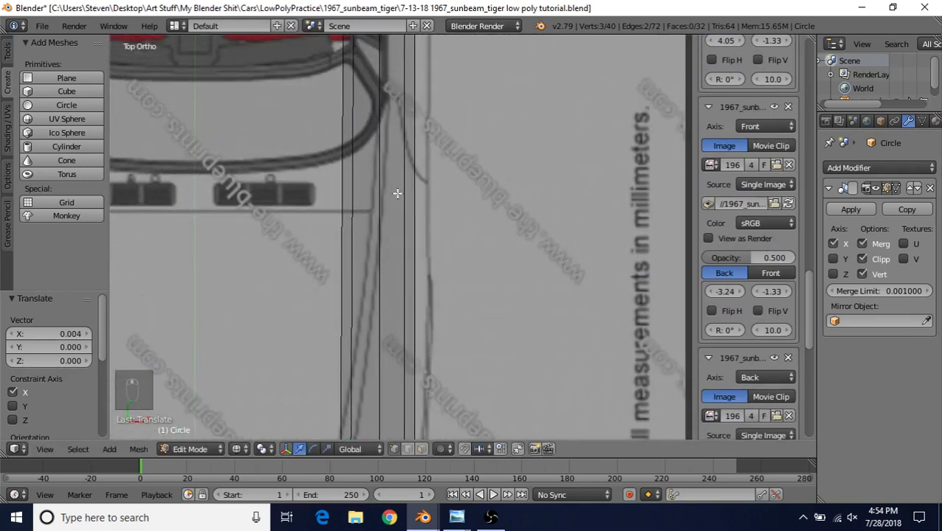
shift+middle_drag(373, 226, 375, 206)
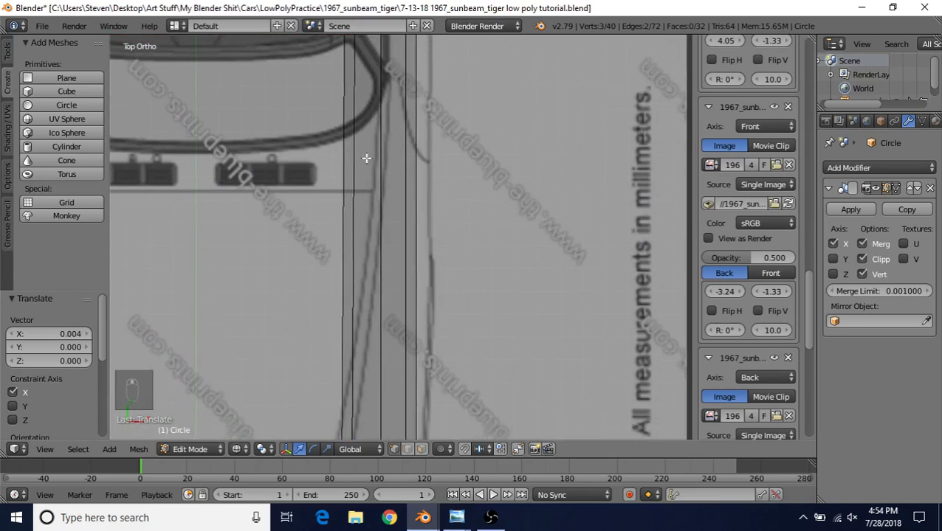
key(ctrl+r)
click(341, 112)
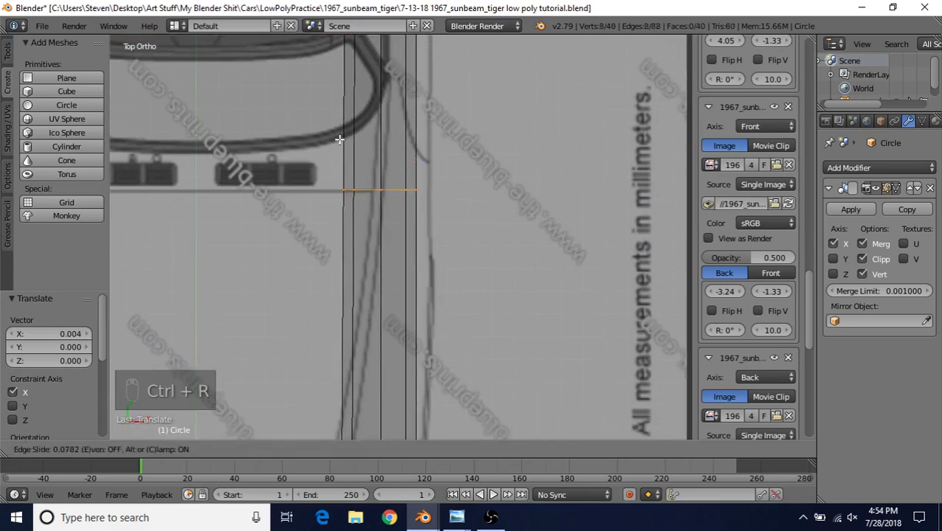
click(339, 140)
Step: Move the hood-edge loop about 0.061 along X, narrow it to 0.6 along X, and move it about 0.058 further outward
drag(413, 196, 443, 192)
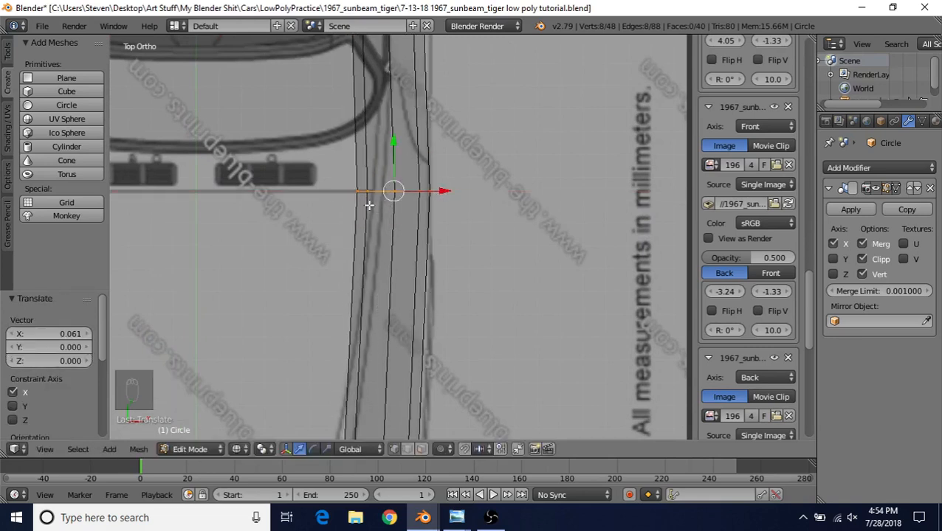
key(s)
key(x)
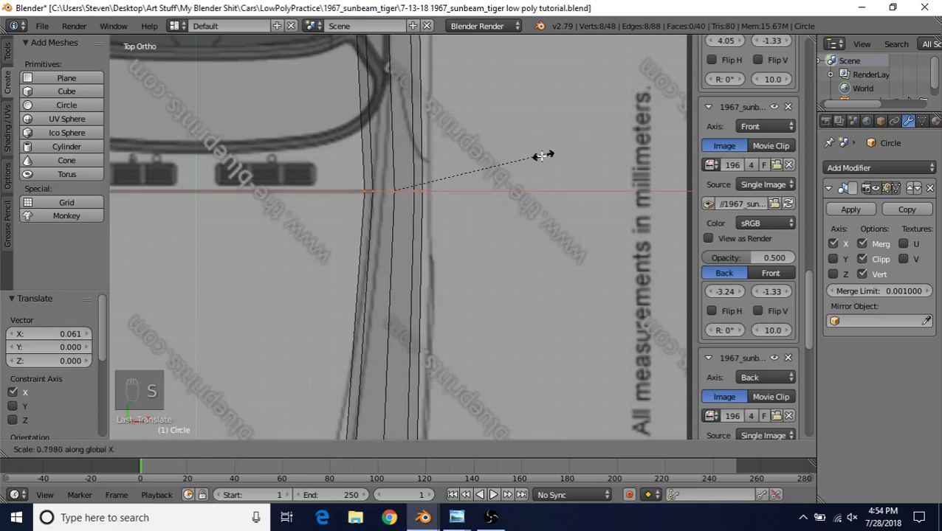
click(483, 190)
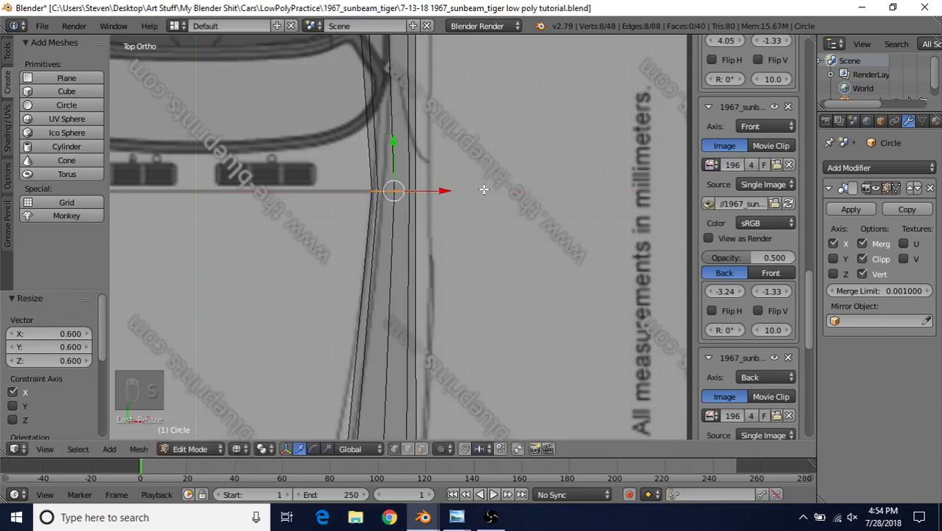
drag(441, 191, 451, 192)
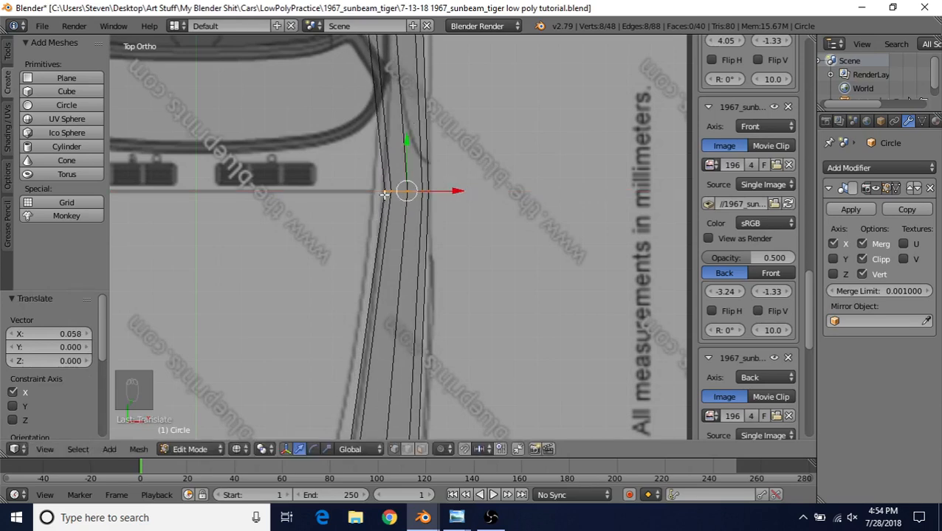
Step: Scale the hood-edge loop by about 1.101 along X and shift it about -0.003 along X to match the blueprint
key(s)
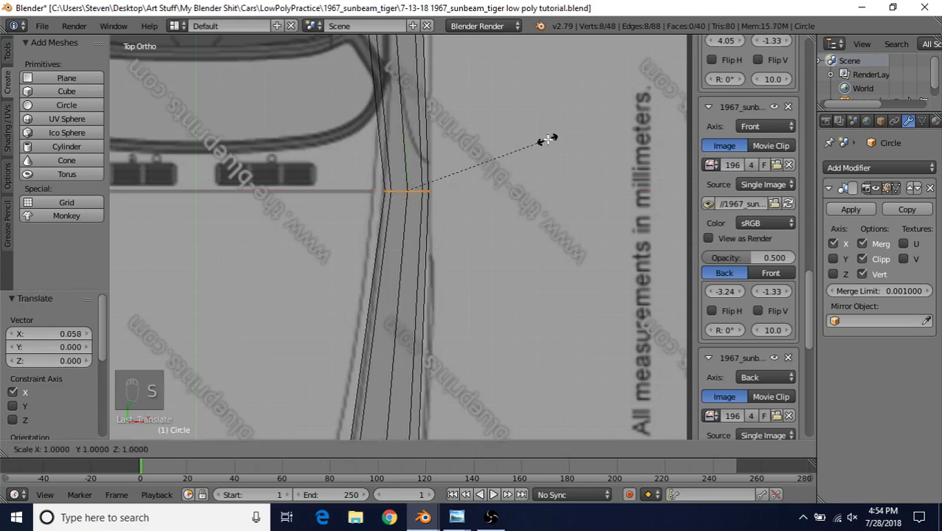
key(x)
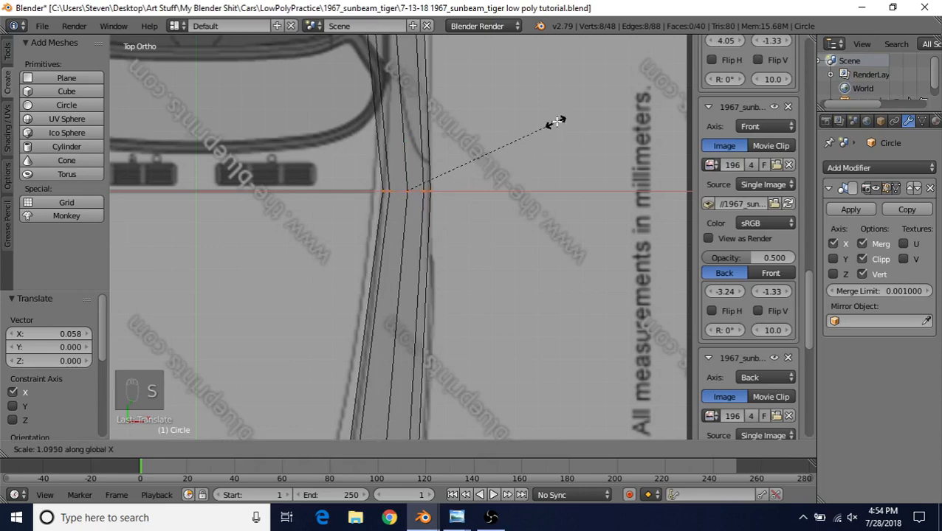
click(557, 121)
key(g)
key(x)
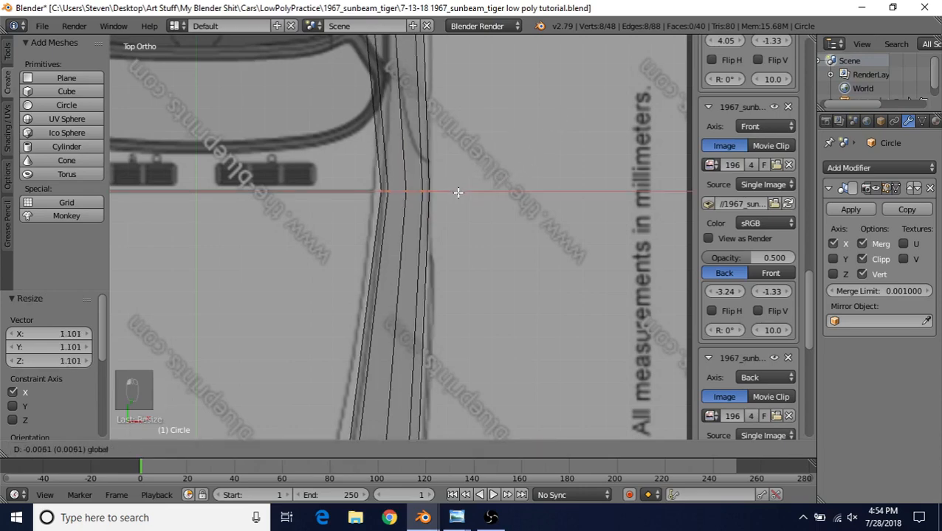
click(457, 192)
Step: Select the edge loop beside the seat backs and move it about 0.065 outward along X
scroll(419, 263, down, 3)
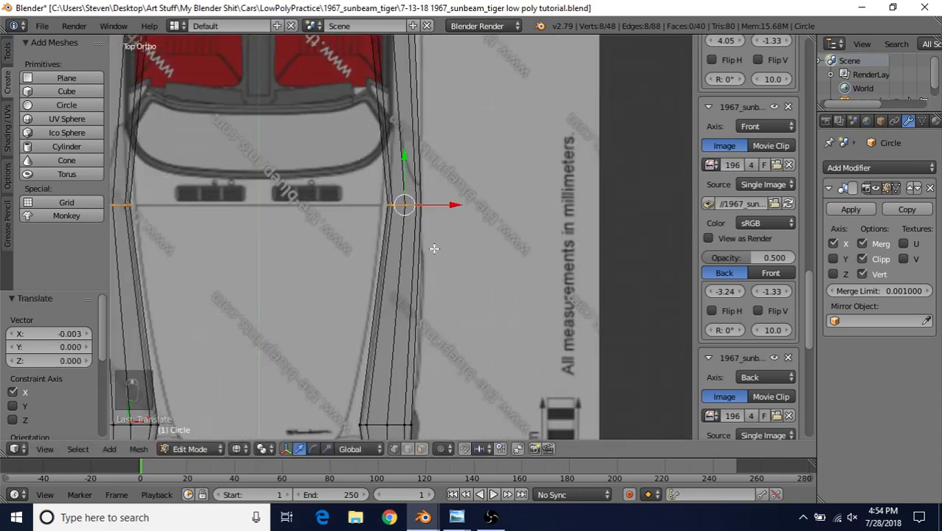
scroll(479, 252, up, 2)
shift+scroll(481, 252, up, 4)
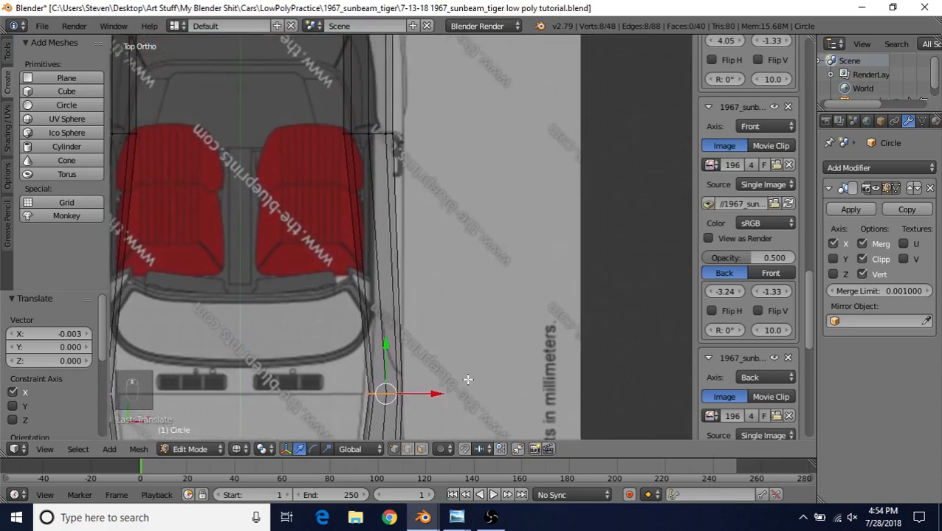
scroll(446, 256, up, 3)
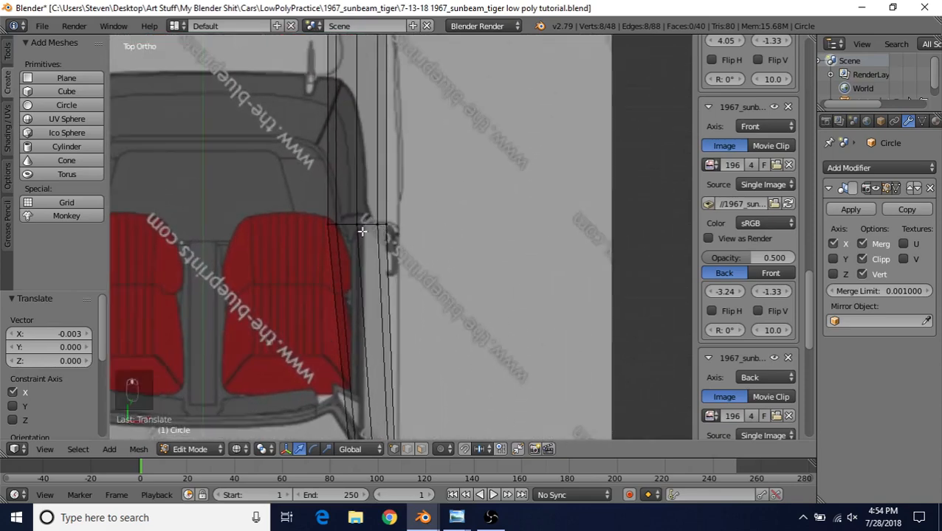
alt+right_click(367, 224)
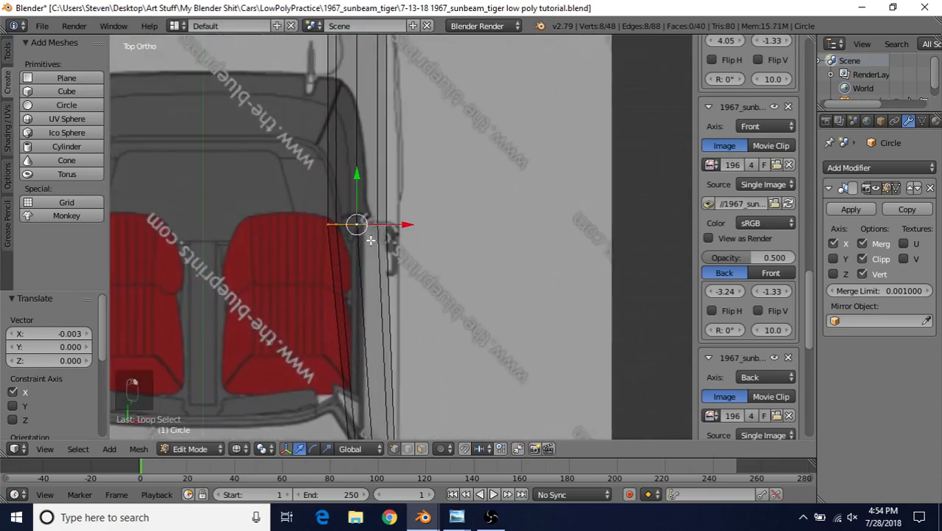
key(g)
key(x)
click(419, 231)
Step: Narrow the loop beside the seats to about 0.645 along X and move it about 0.051 further outward
key(s)
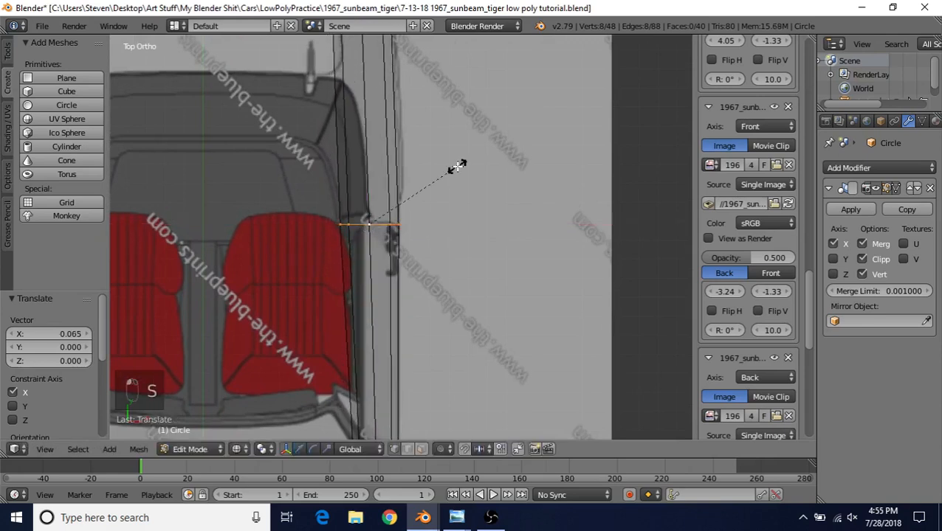
key(x)
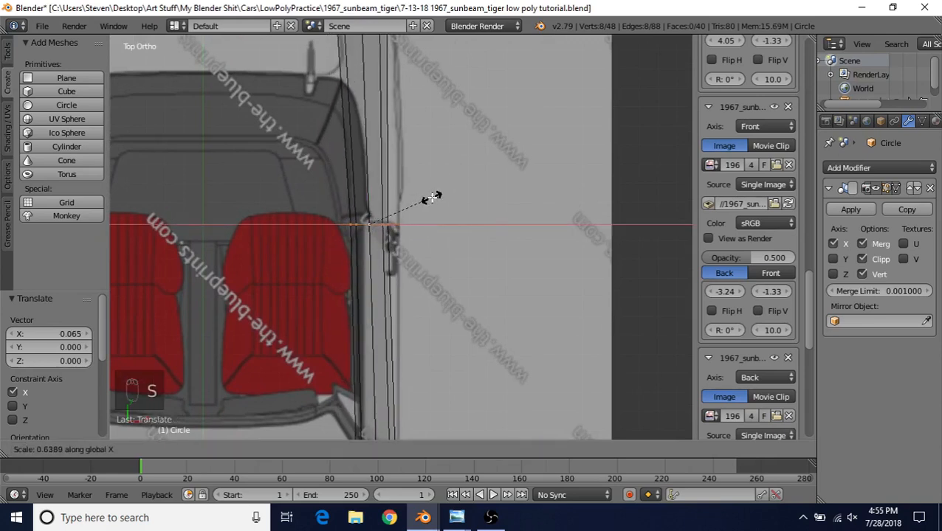
click(431, 196)
key(g)
key(x)
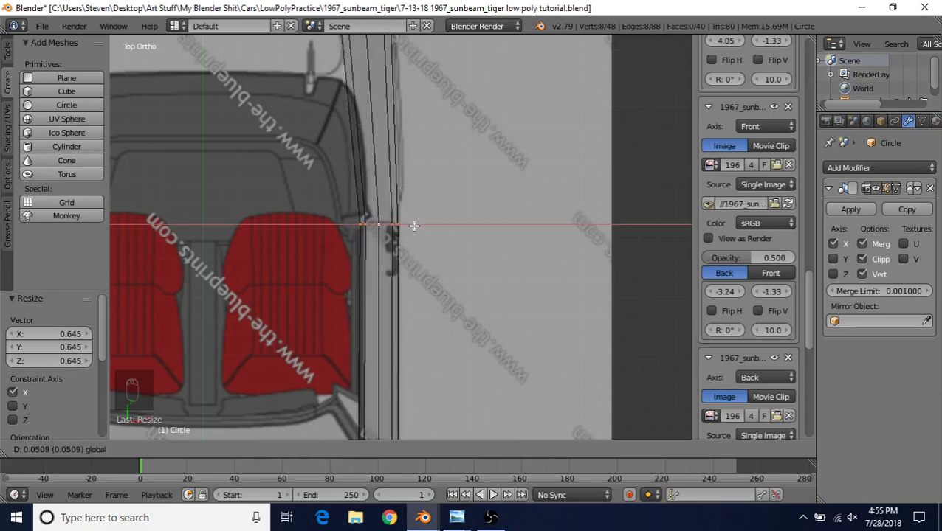
click(414, 226)
Step: Select the tube's rear end loop and isolate it in back view by hiding all unselected geometry
shift+middle_drag(441, 94, 476, 388)
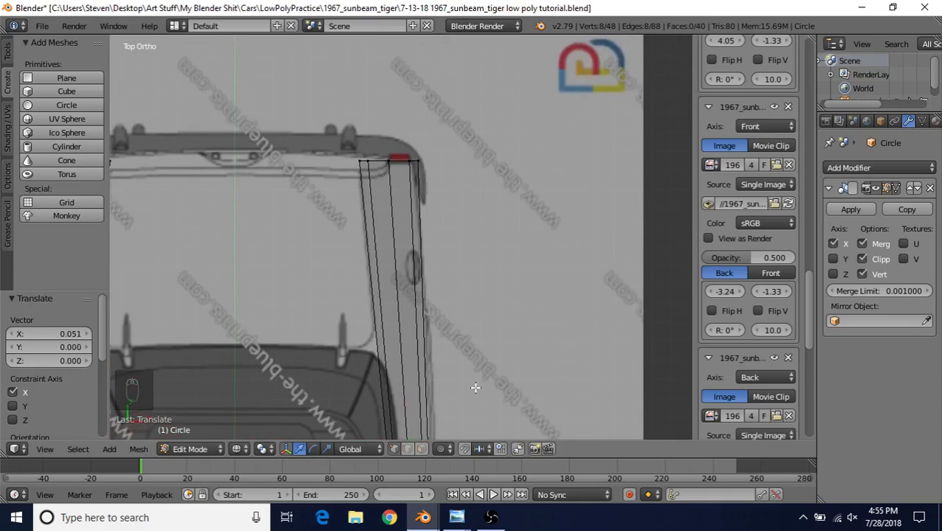
alt+right_click(395, 159)
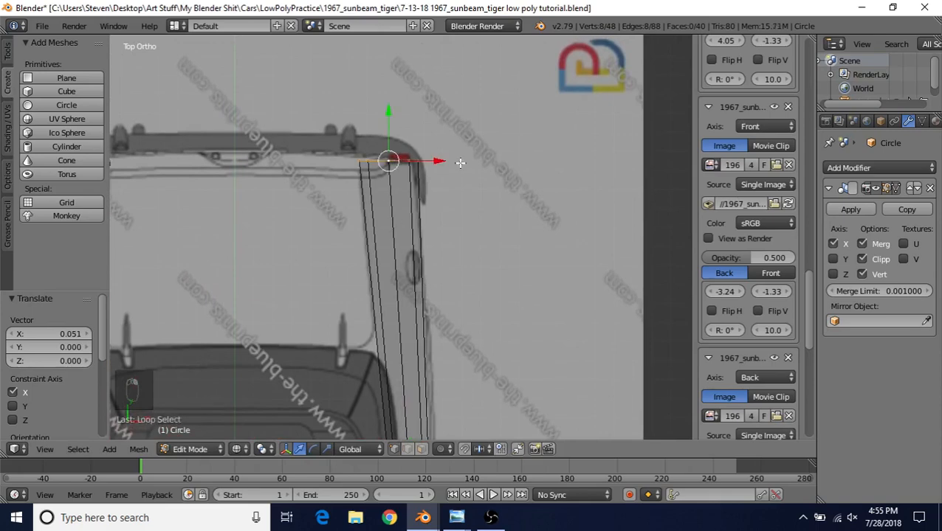
key(ctrl+KP_1)
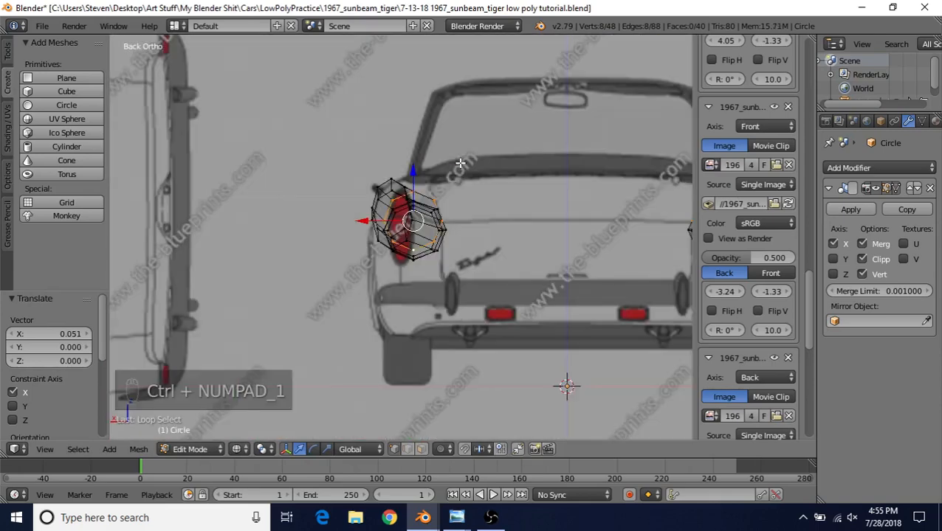
key(shift+h)
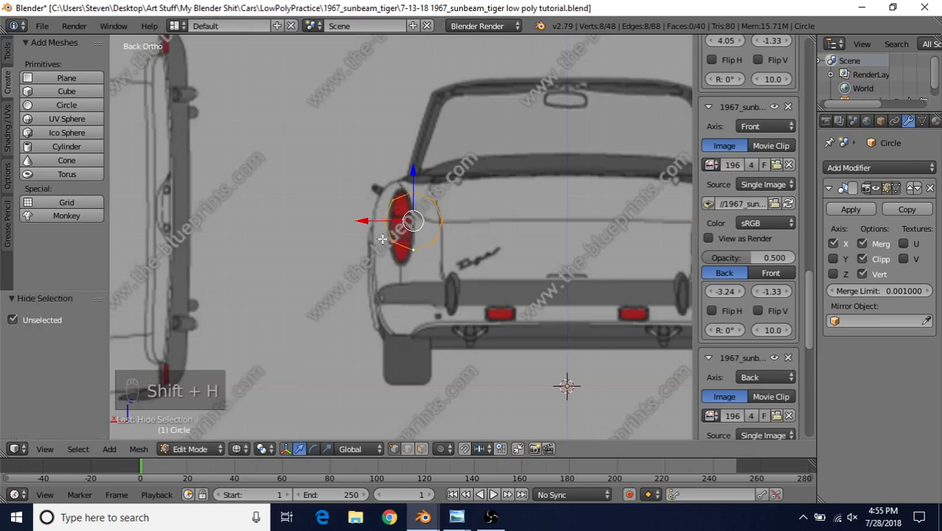
Step: Move the end ring over the taillight, about 0.063 along X and -0.021 along Z, and scale it to about 0.449 along X
scroll(381, 239, up, 3)
key(g)
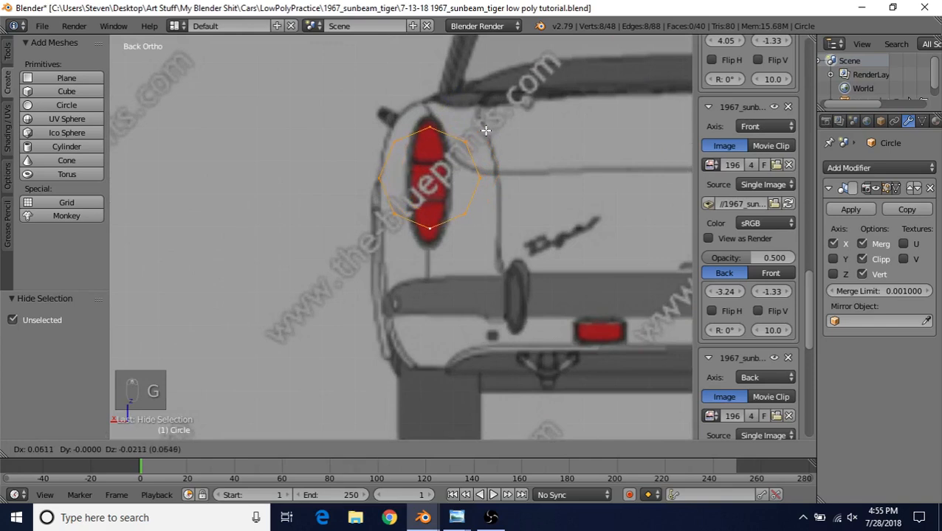
click(485, 131)
scroll(509, 118, up, 2)
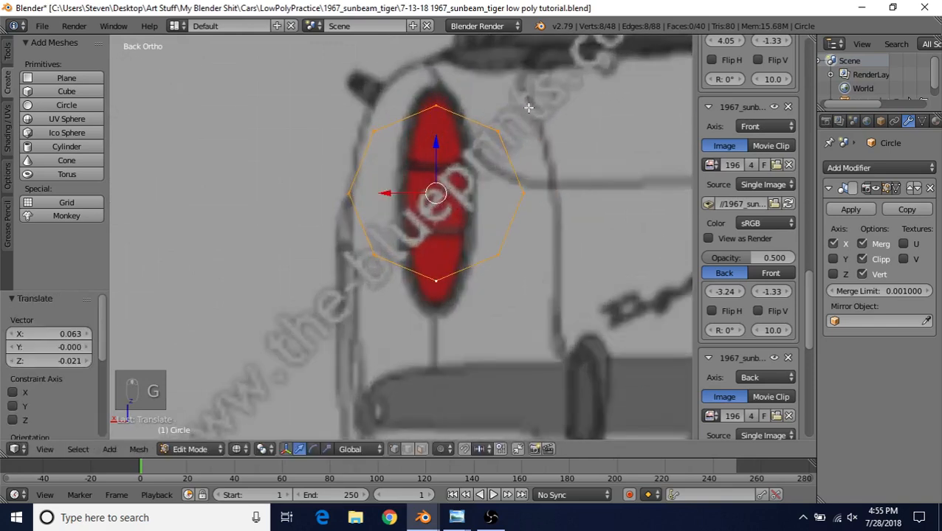
key(s)
key(x)
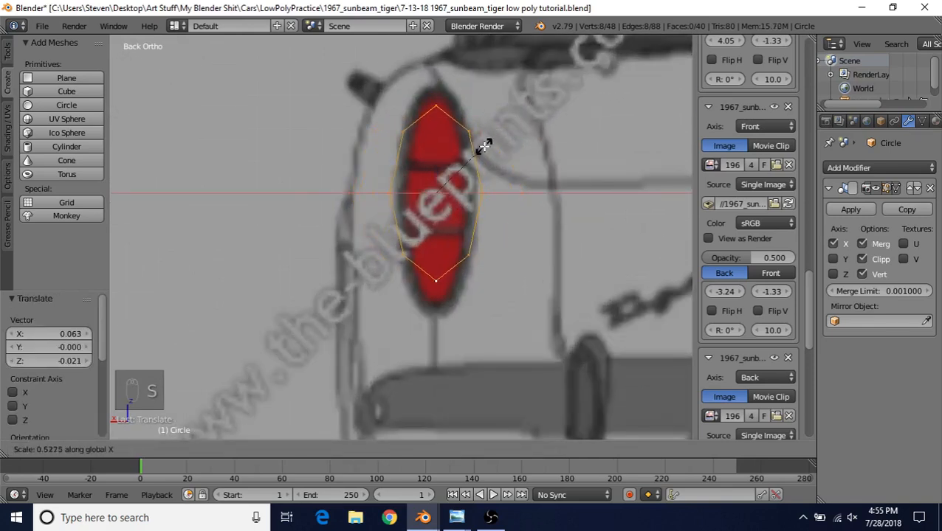
click(479, 150)
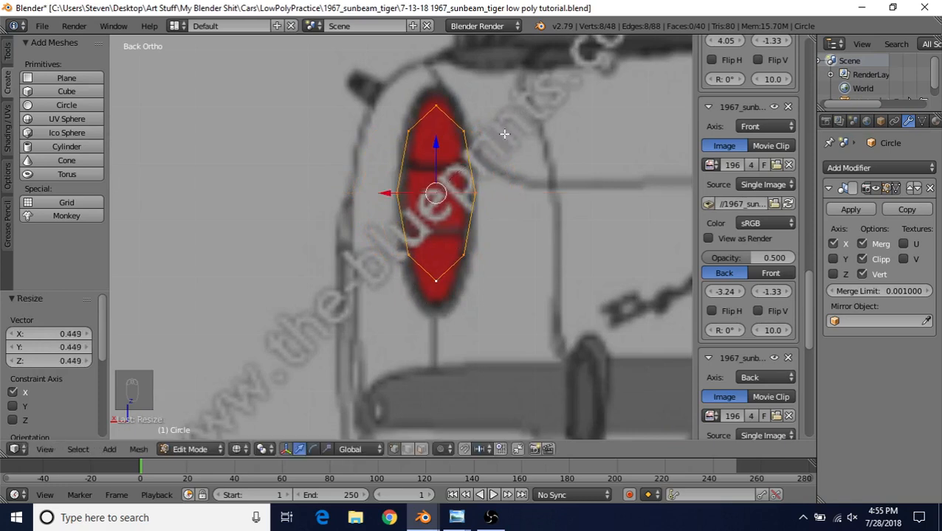
Step: Stretch the end ring by about 1.189 along Z and move it about -0.010 along Z to centre it on the taillight
shift+middle_drag(504, 133, 509, 119)
key(s)
key(z)
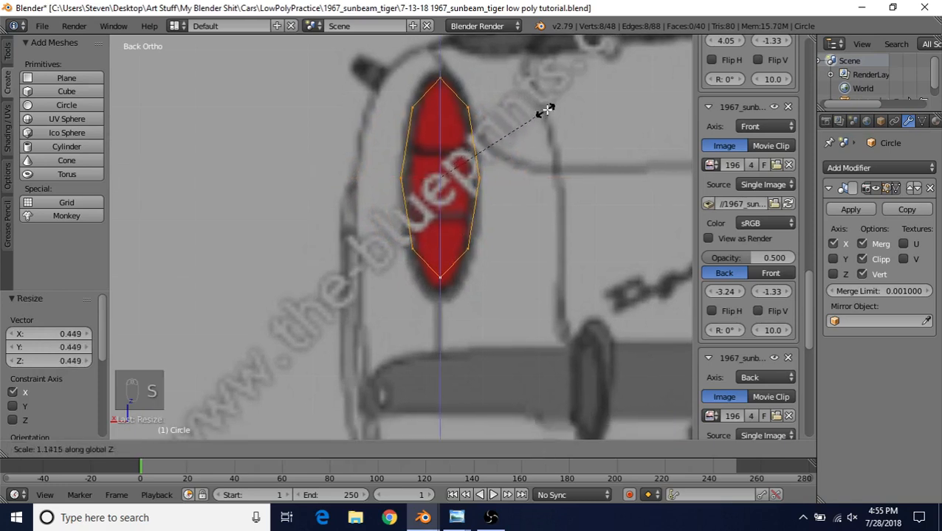
click(516, 103)
key(g)
key(z)
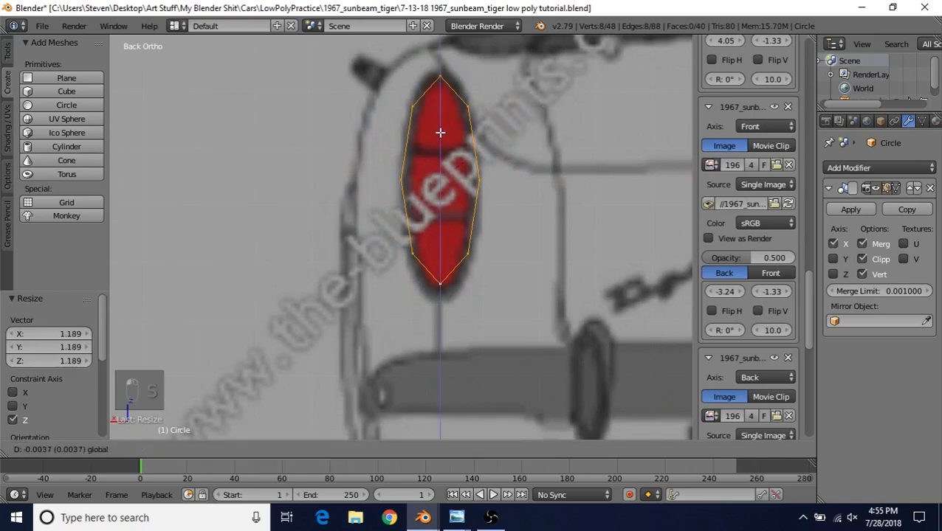
click(440, 136)
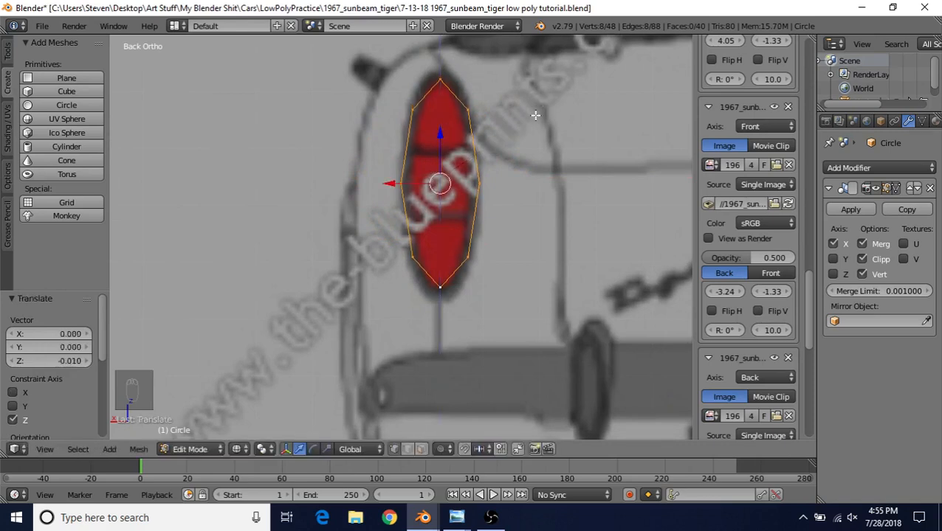
Step: Fit the ring to the taillight's dark border, scaling it by about 1.104 and 0.968 along Z and 1.082 along X, and nudging it down
key(s)
key(z)
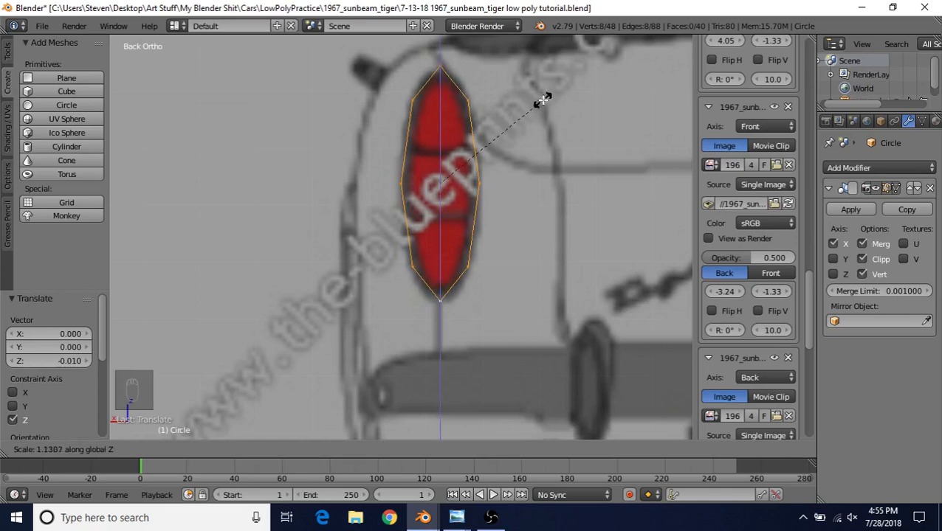
click(541, 105)
key(s)
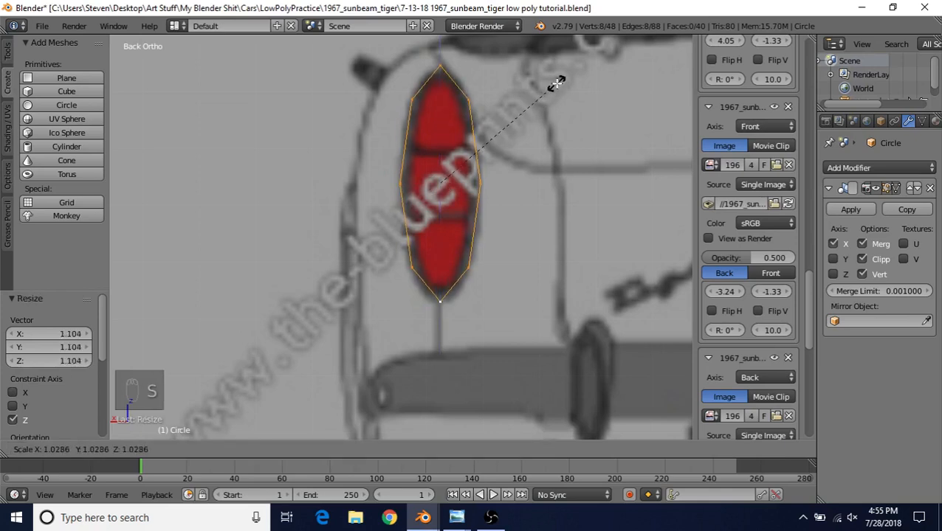
click(552, 93)
key(s)
key(z)
click(548, 100)
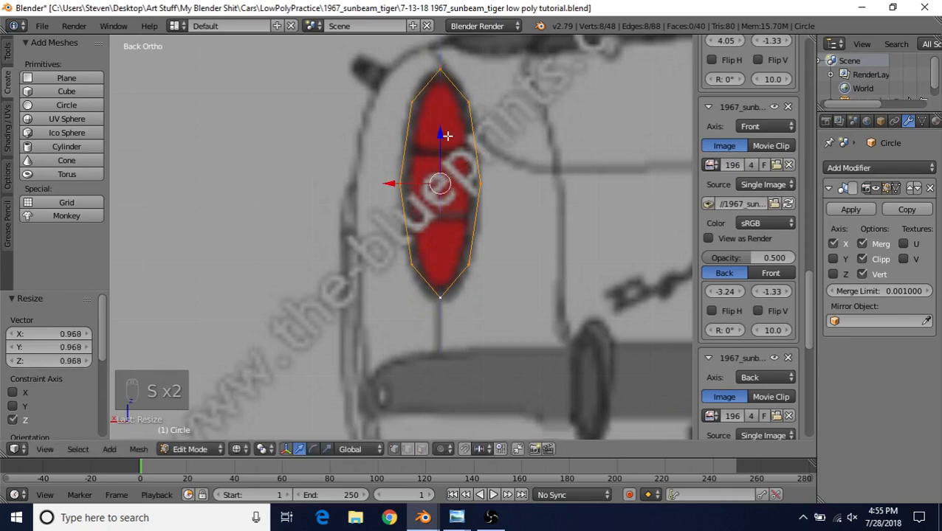
drag(439, 140, 439, 141)
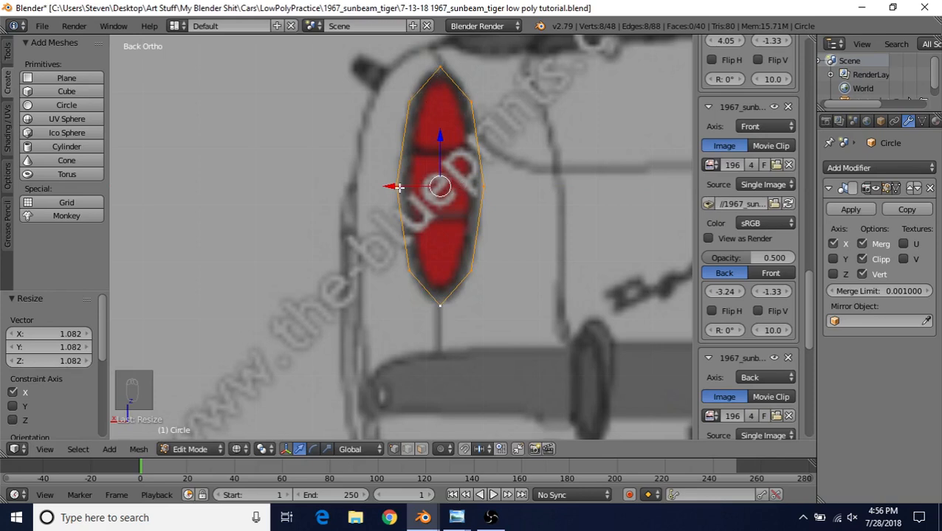
drag(399, 187, 399, 183)
Step: Reveal the hidden geometry, deselect everything, and inspect the mirrored tubes in solid display from a perspective angle
scroll(363, 190, down, 3)
key(alt+h)
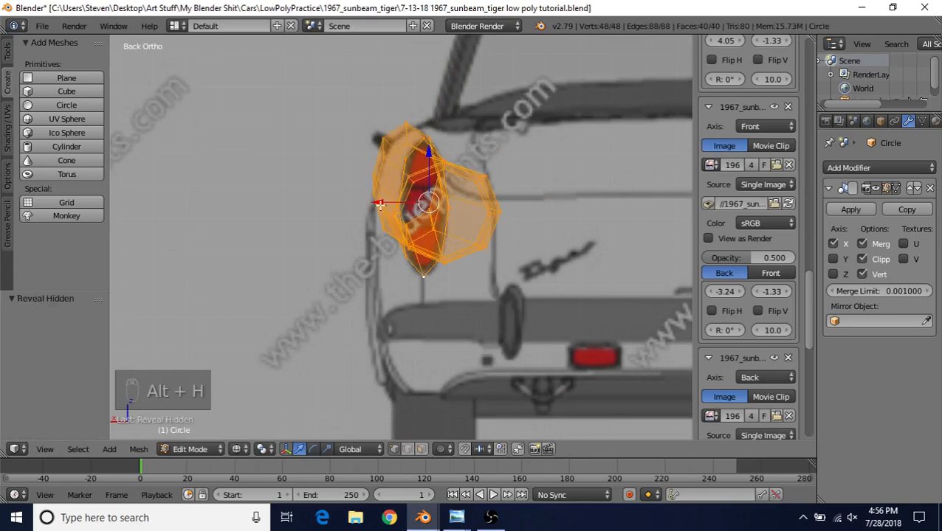
scroll(363, 190, down, 3)
key(a)
middle_drag(387, 195, 454, 225)
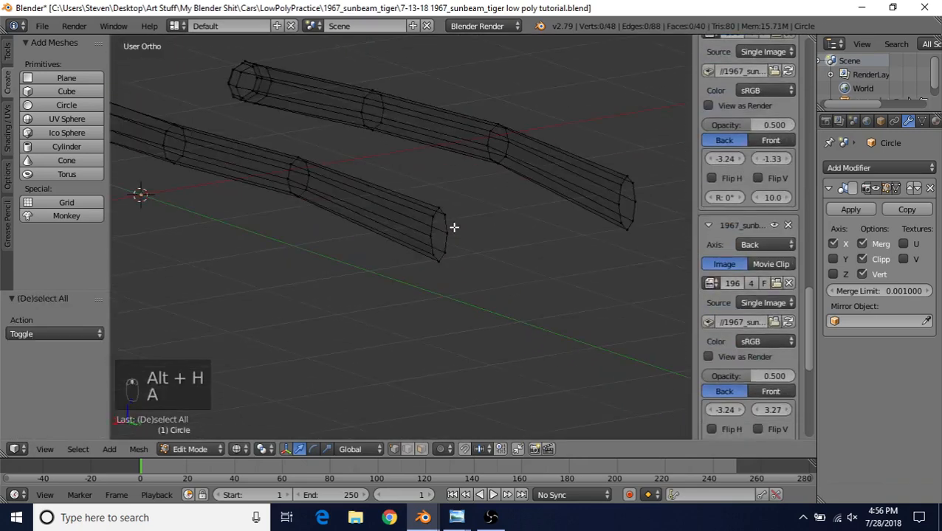
key(z)
shift+middle_drag(379, 183, 558, 238)
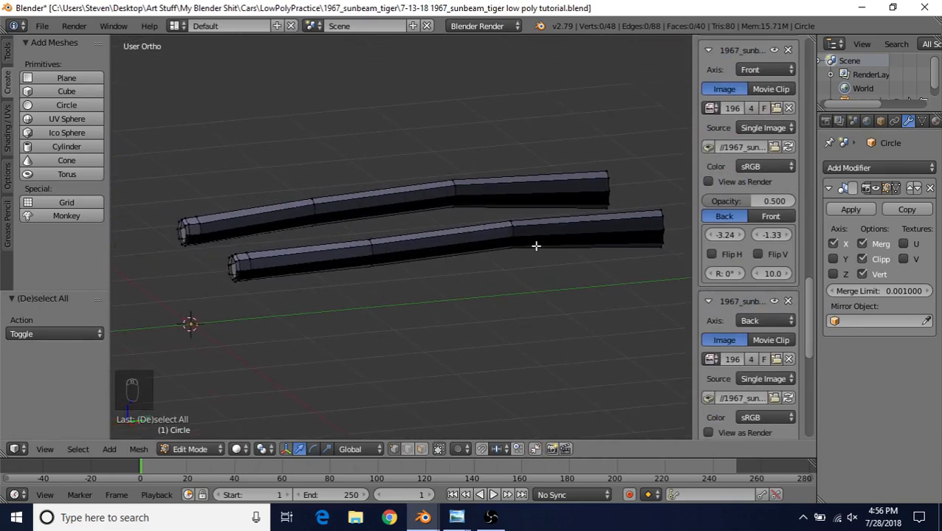
Step: Recalculate the normals of the whole mesh to face outward and return to Object Mode
key(a)
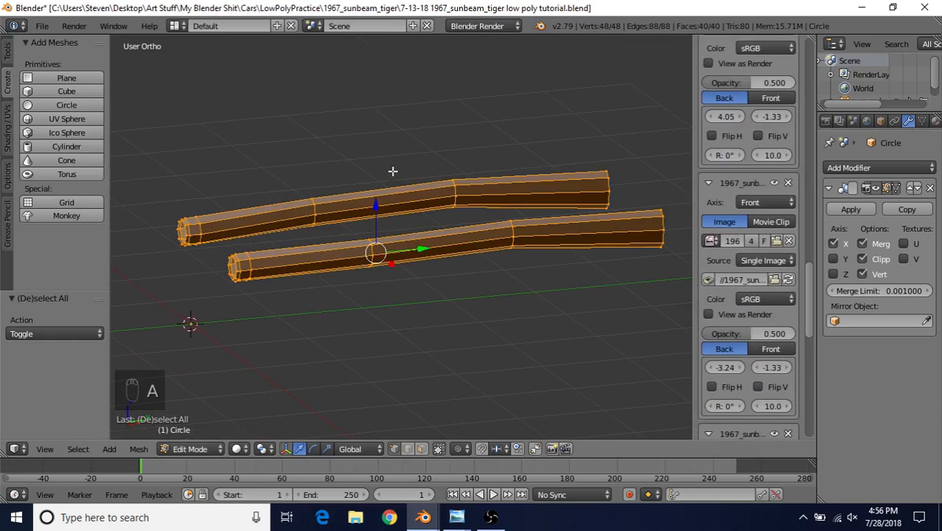
key(ctrl+n)
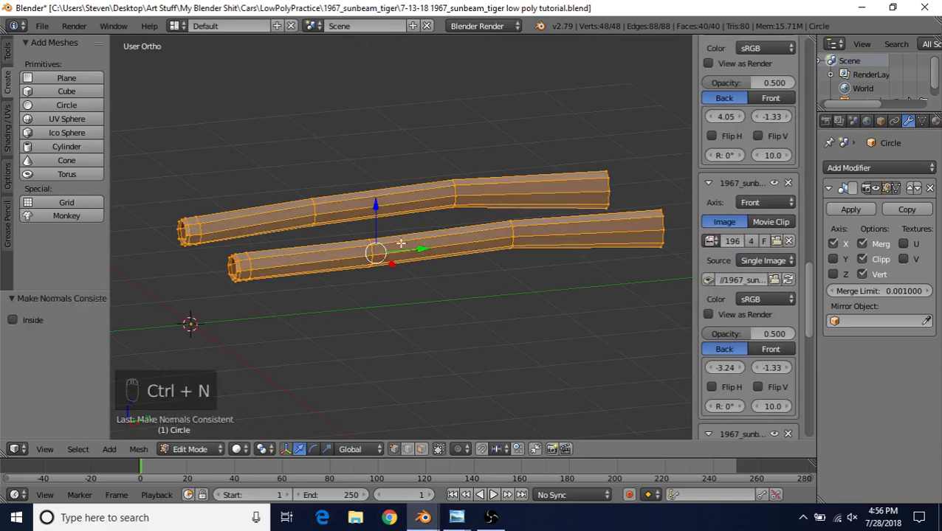
key(Tab)
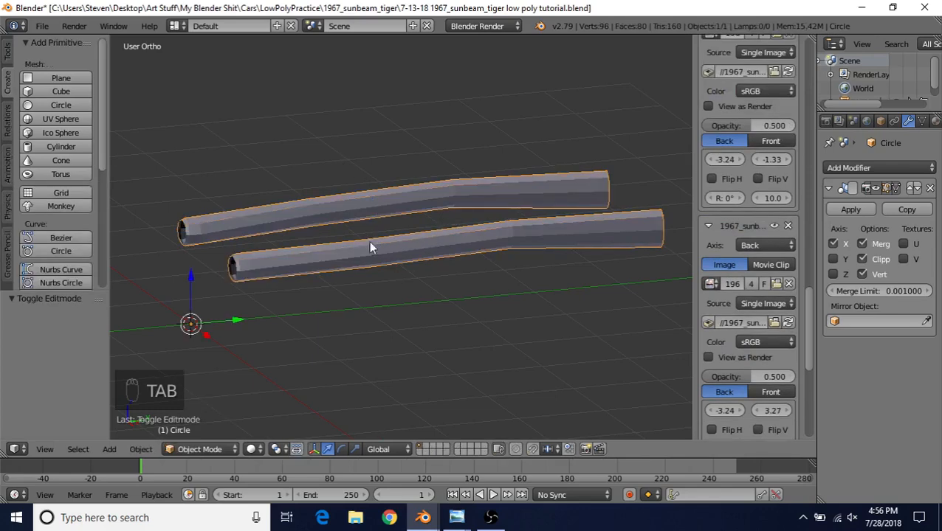
Step: Apply smooth shading to the mirrored tubes and save the Blender file
click(7, 53)
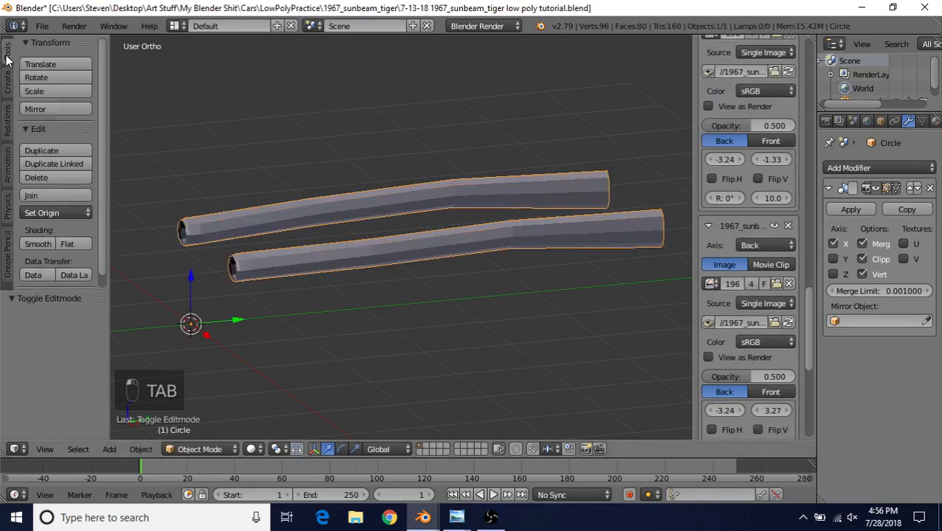
click(31, 244)
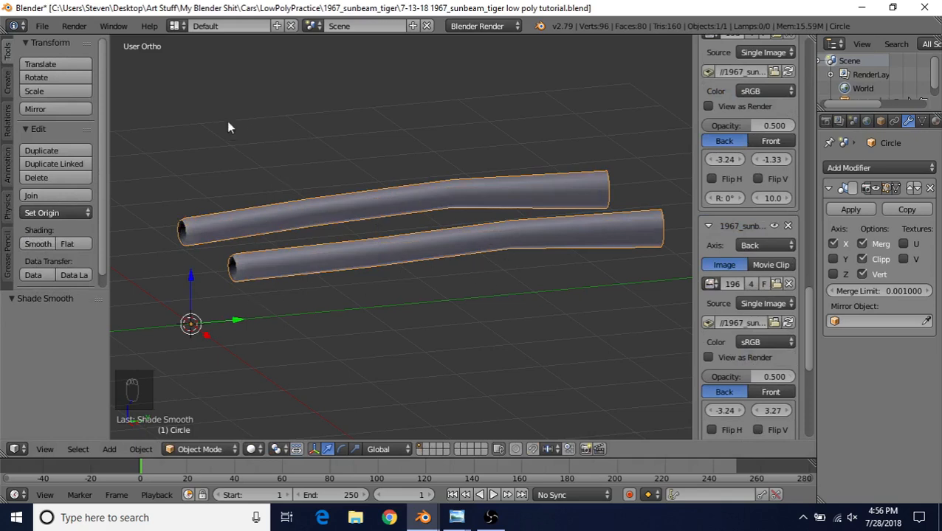
click(45, 26)
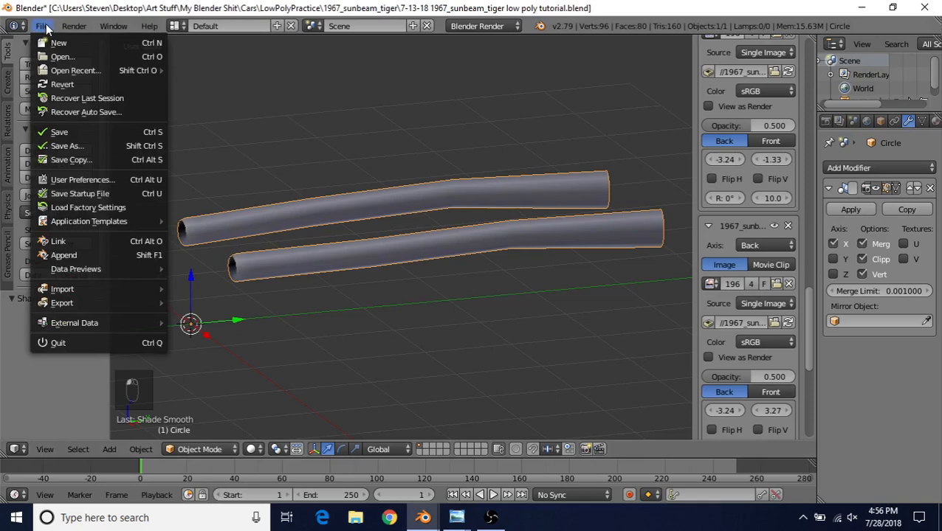
click(62, 134)
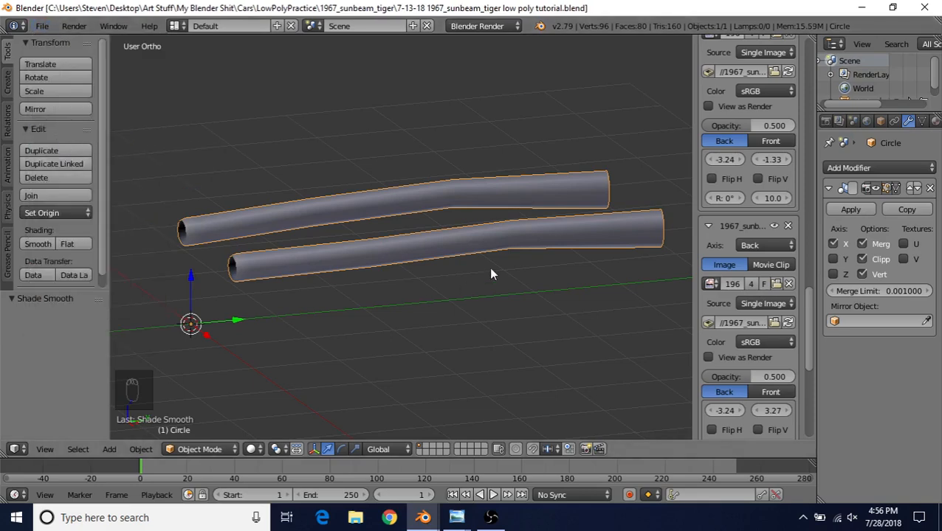